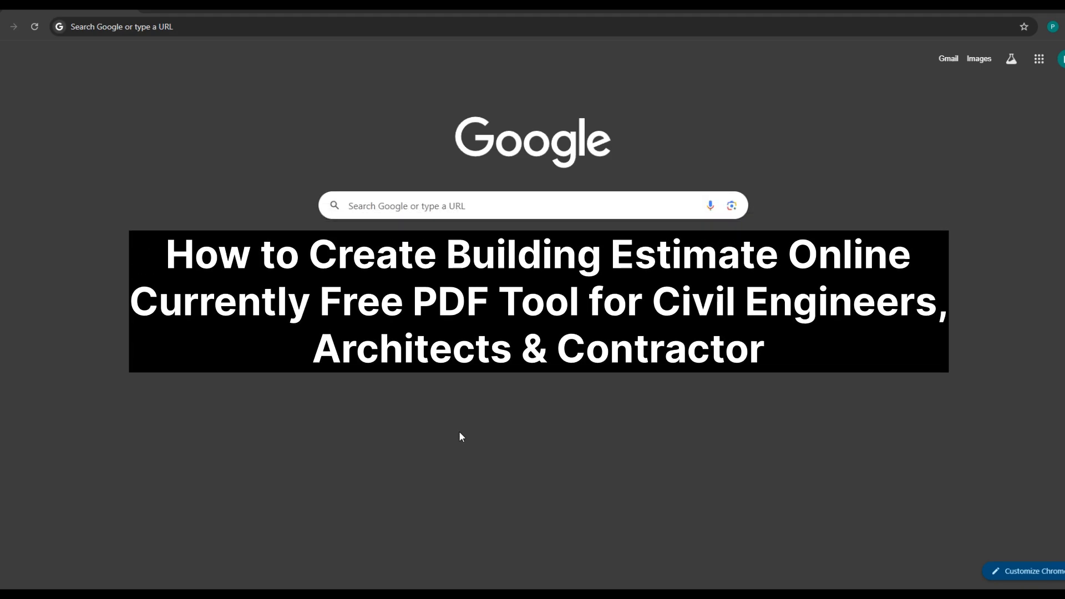
# - Search for buildingestimate.in, open the site and go to its detailed measurement estimate form with basic rates
pyautogui.click(83, 25)
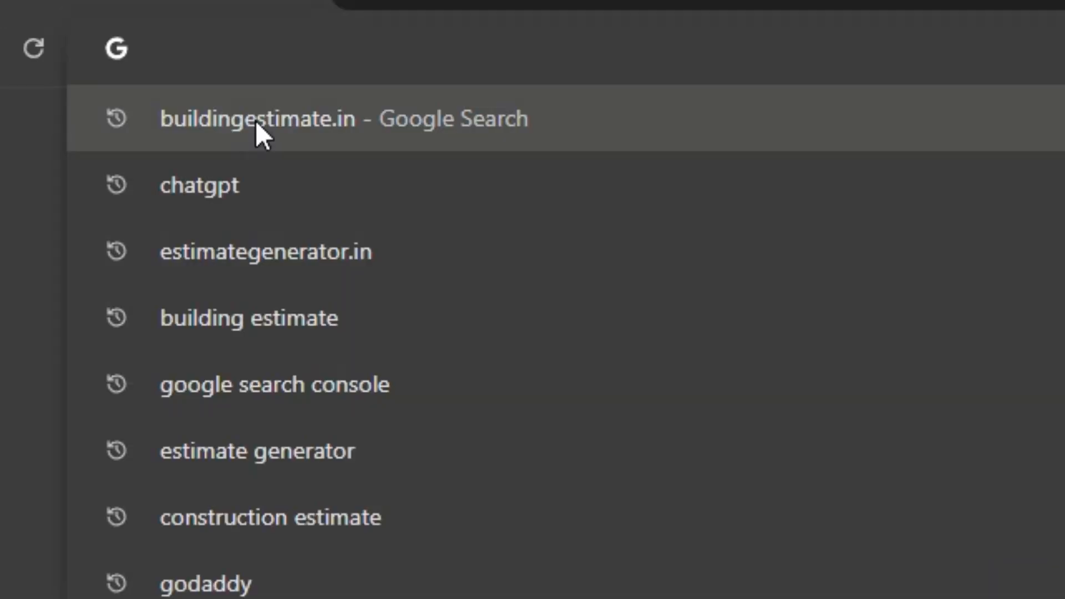
pyautogui.click(256, 123)
pyautogui.click(183, 181)
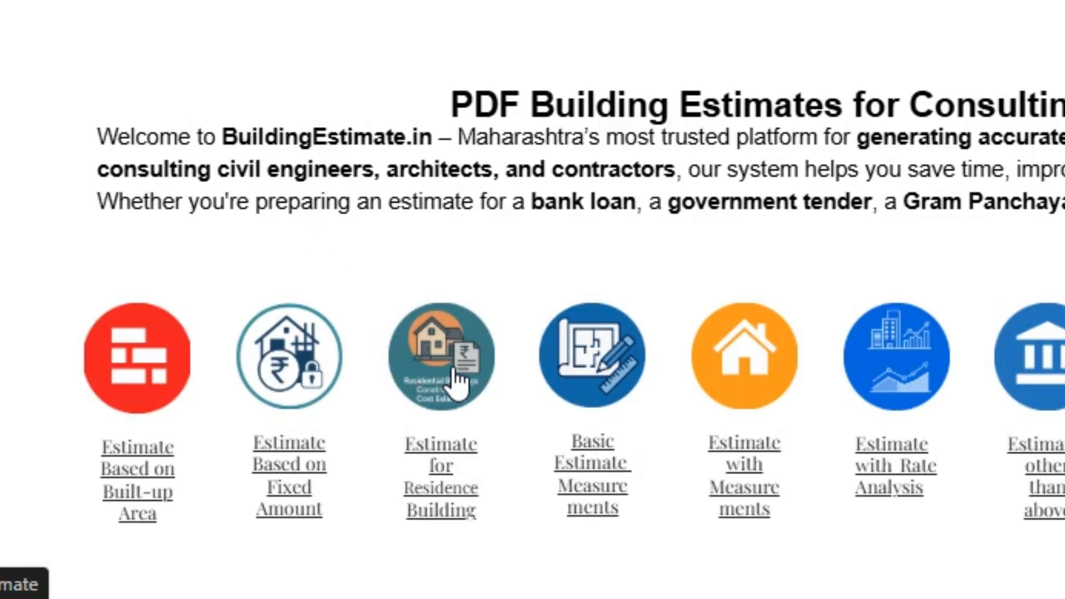
pyautogui.click(456, 382)
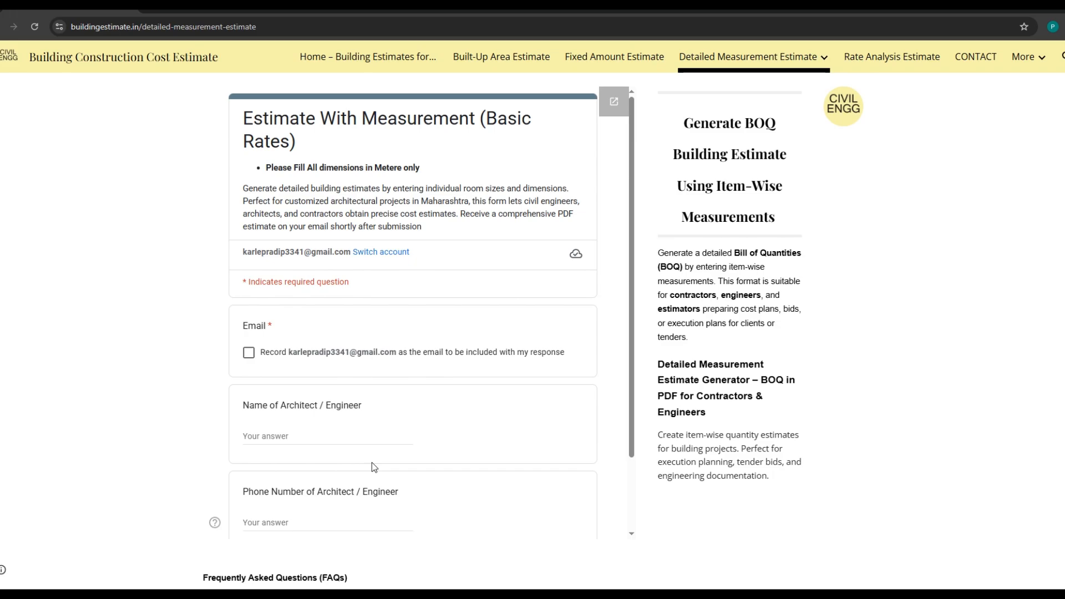
# - Record the account email with the response, enter the architect's name and phone number, and continue to the work details
pyautogui.click(249, 354)
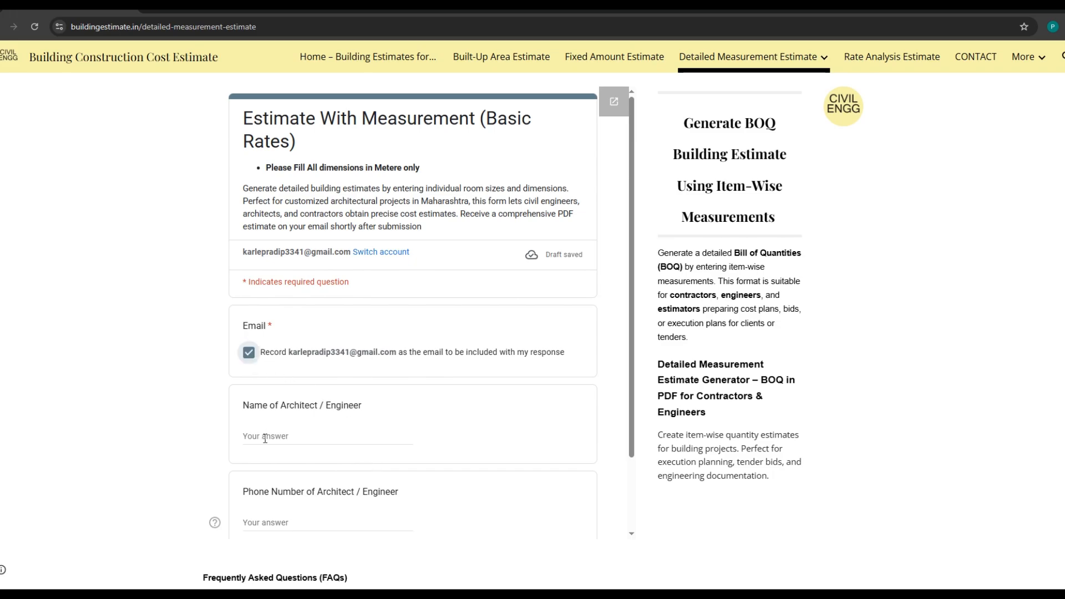
pyautogui.click(265, 438)
pyautogui.write('Ganesh')
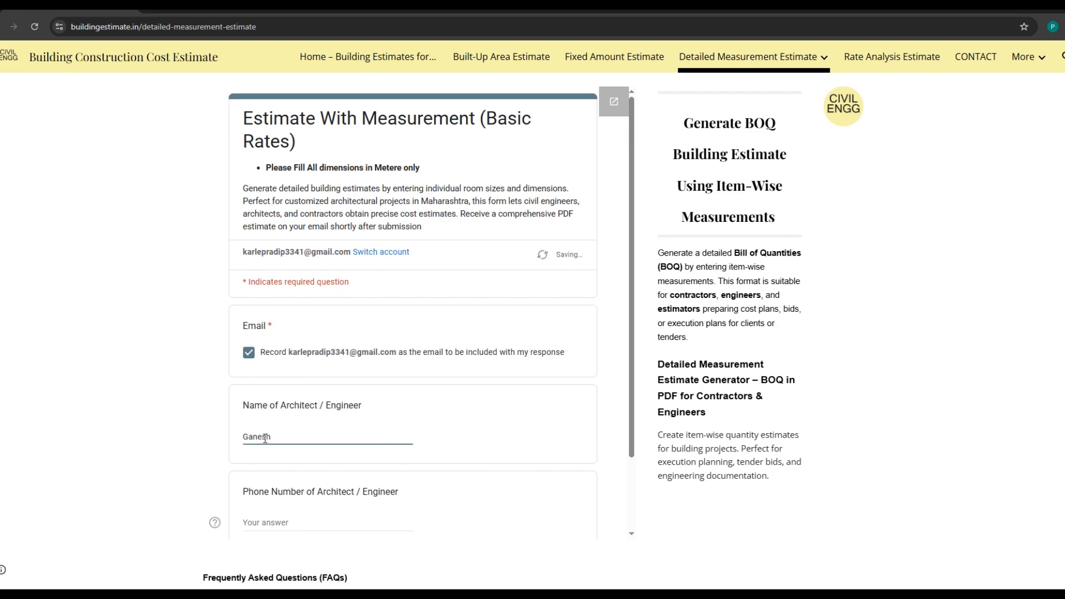
pyautogui.click(261, 522)
pyautogui.write('12345')
pyautogui.scroll(-2, 261, 516)
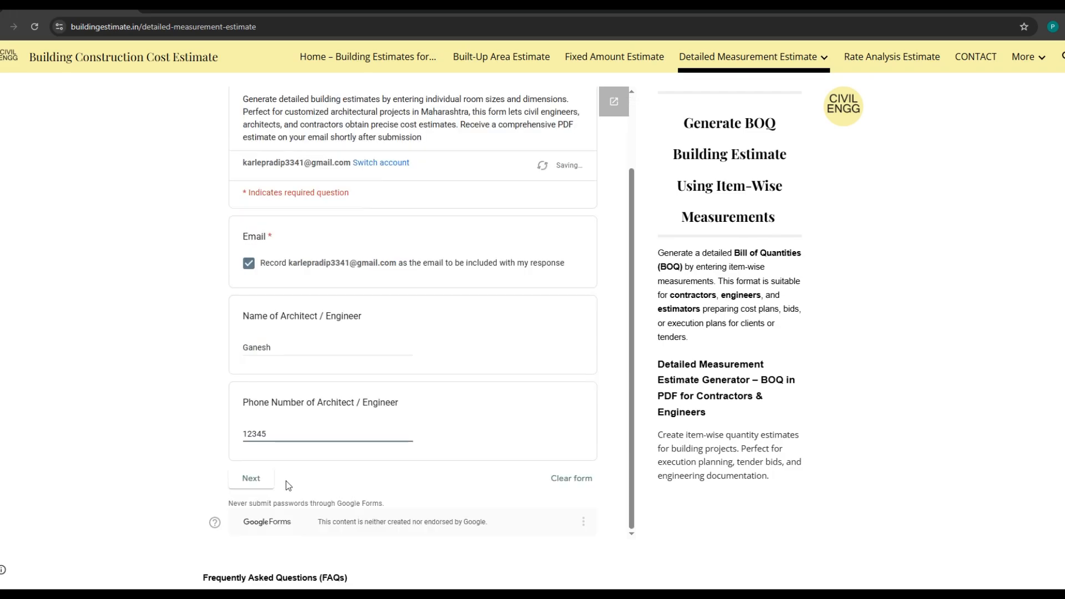
pyautogui.click(252, 477)
# - Enter "Residential Building" as the name of work, the owner's name and plot number 23, and continue to the survey details
pyautogui.click(274, 298)
pyautogui.write('Residential Building')
pyautogui.click(264, 385)
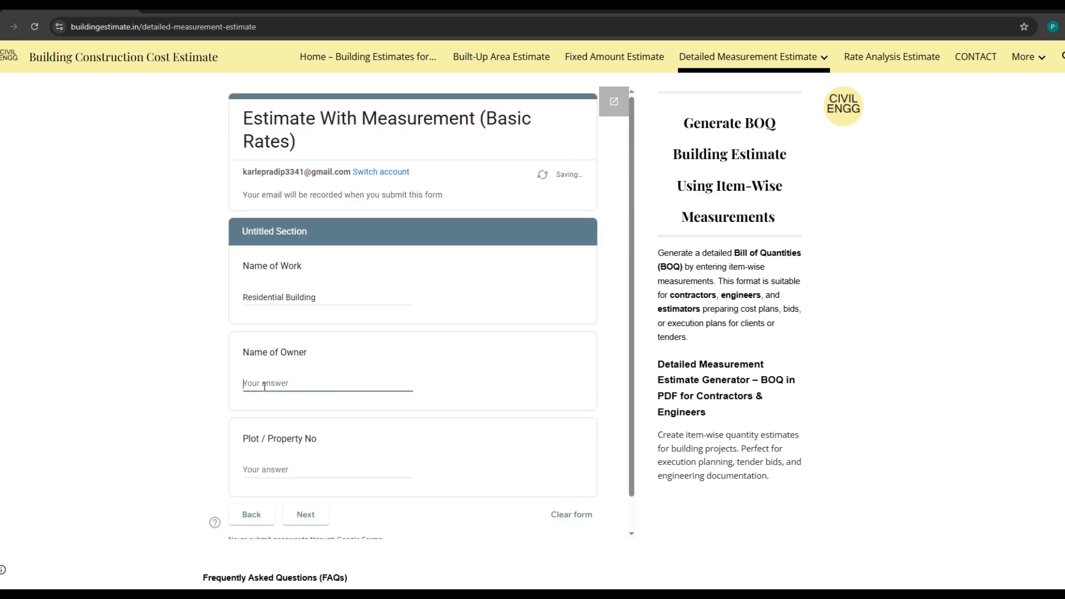
pyautogui.write('Jayant')
pyautogui.click(259, 471)
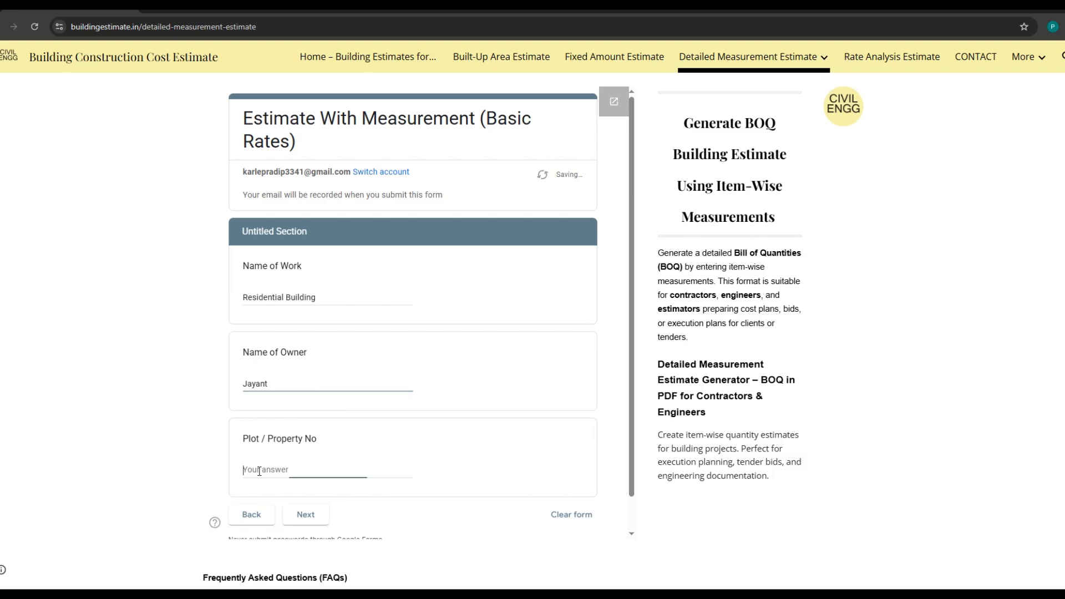
pyautogui.write('23')
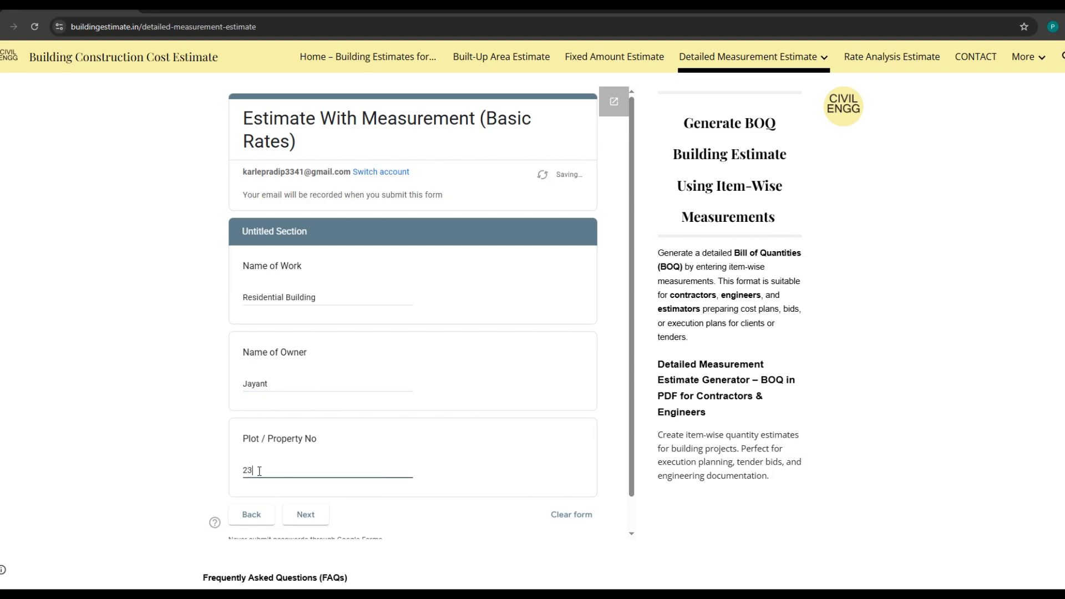
pyautogui.click(306, 514)
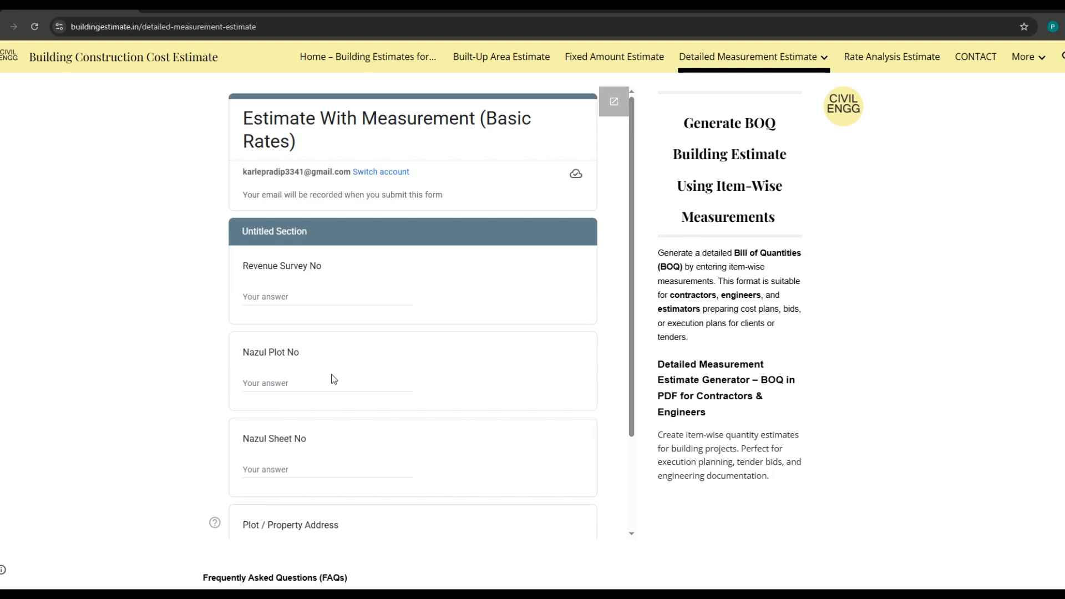
# - Enter revenue survey number 20/2 and the property address, leave both Nazul fields blank, and continue to the plinth area
pyautogui.click(272, 296)
pyautogui.write('20/2')
pyautogui.scroll(-3, 290, 388)
pyautogui.click(290, 433)
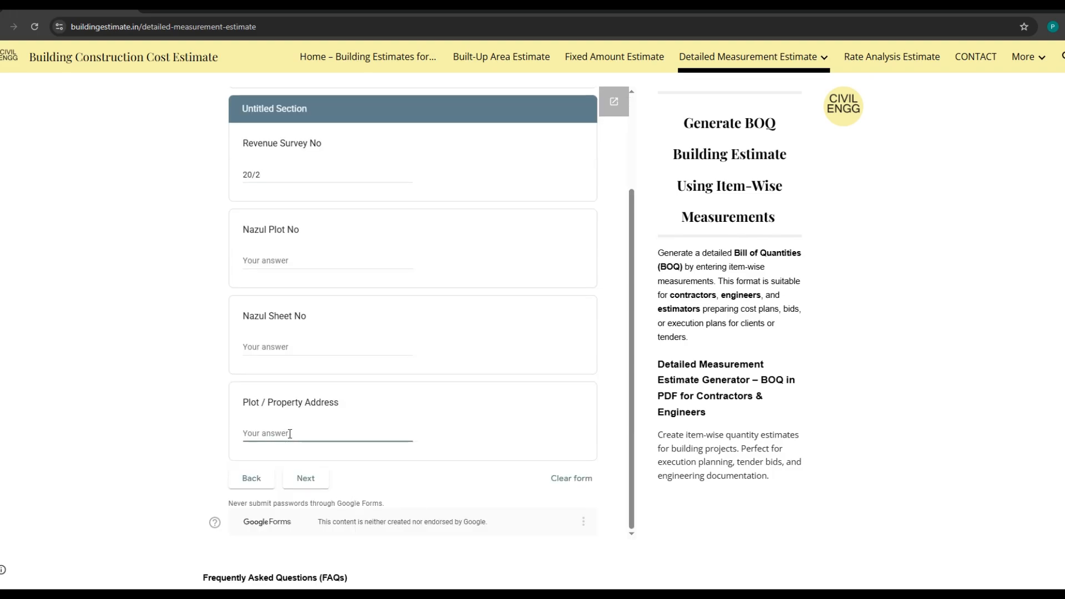
pyautogui.write('Mani Nagar')
pyautogui.click(306, 478)
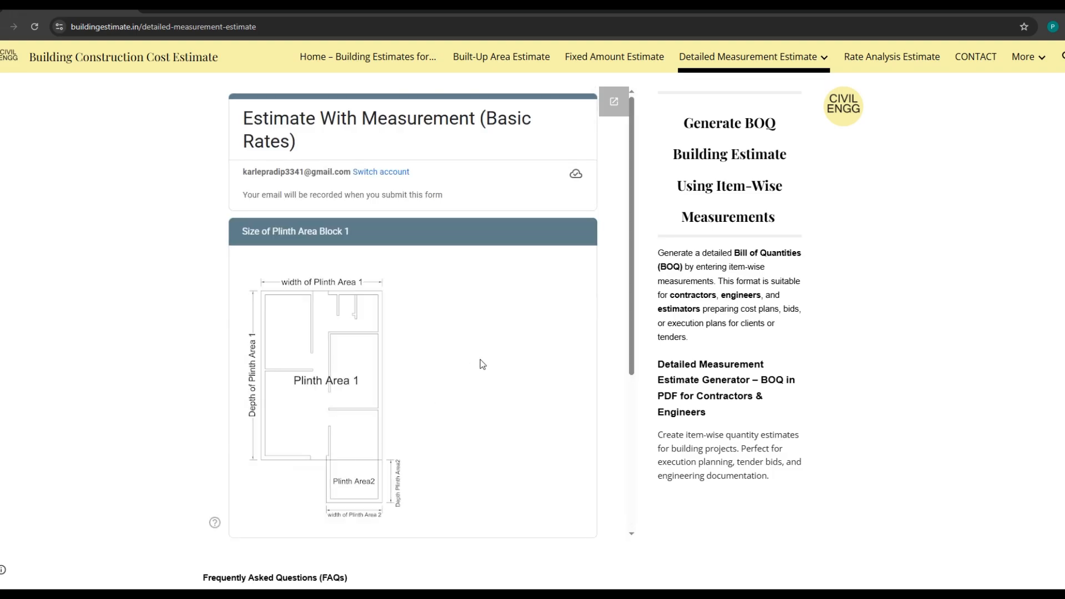
# - Enter a width of 6.86 and a depth of 9.58 for plinth area block 1 and continue to block 2
pyautogui.scroll(-1, 480, 362)
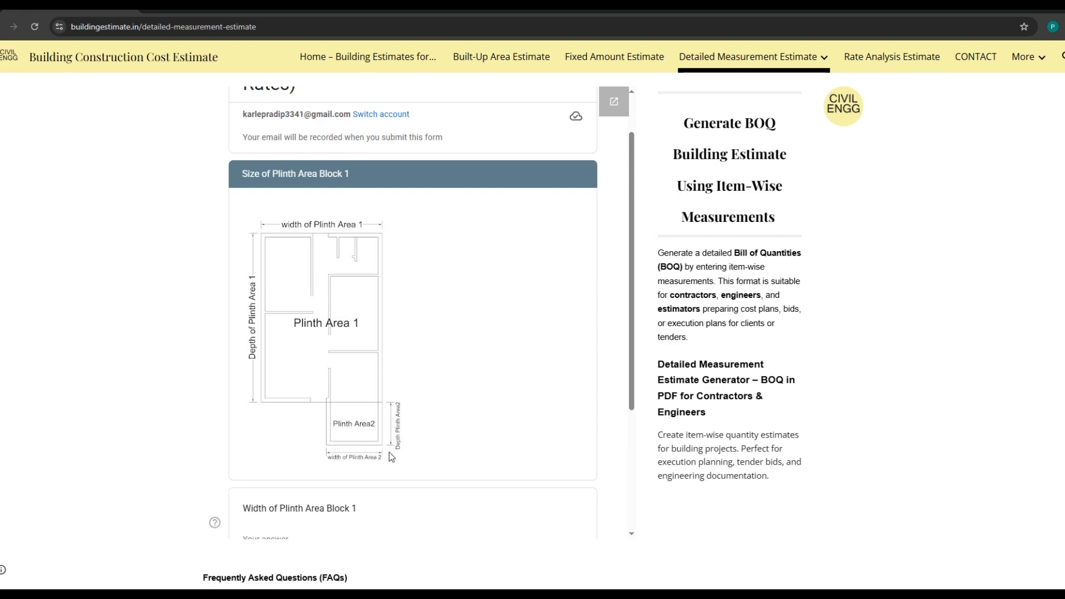
pyautogui.scroll(-3, 331, 427)
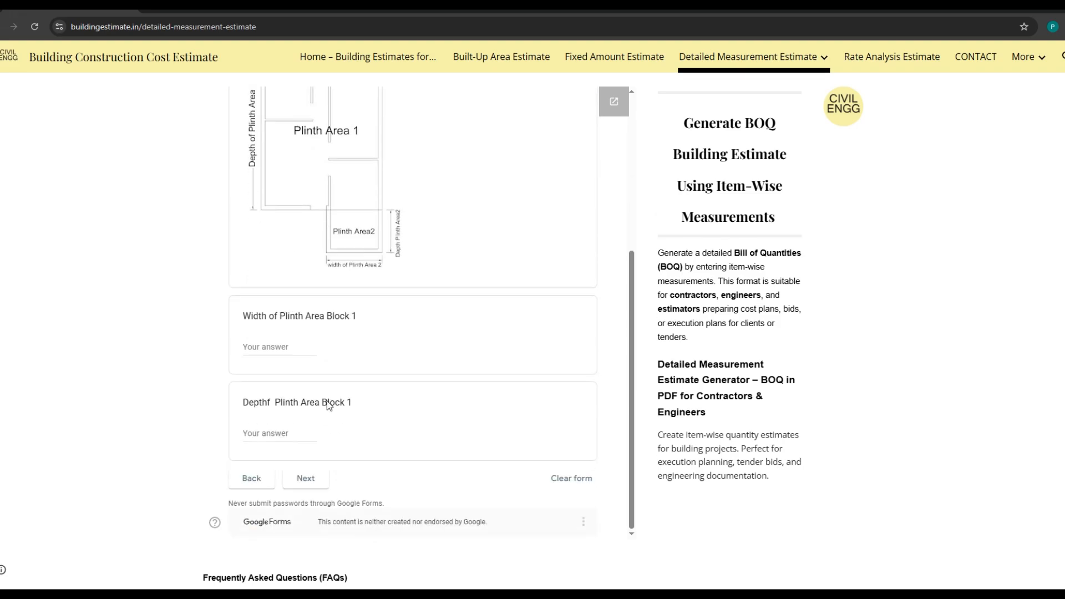
pyautogui.click(270, 346)
pyautogui.click(732, 594)
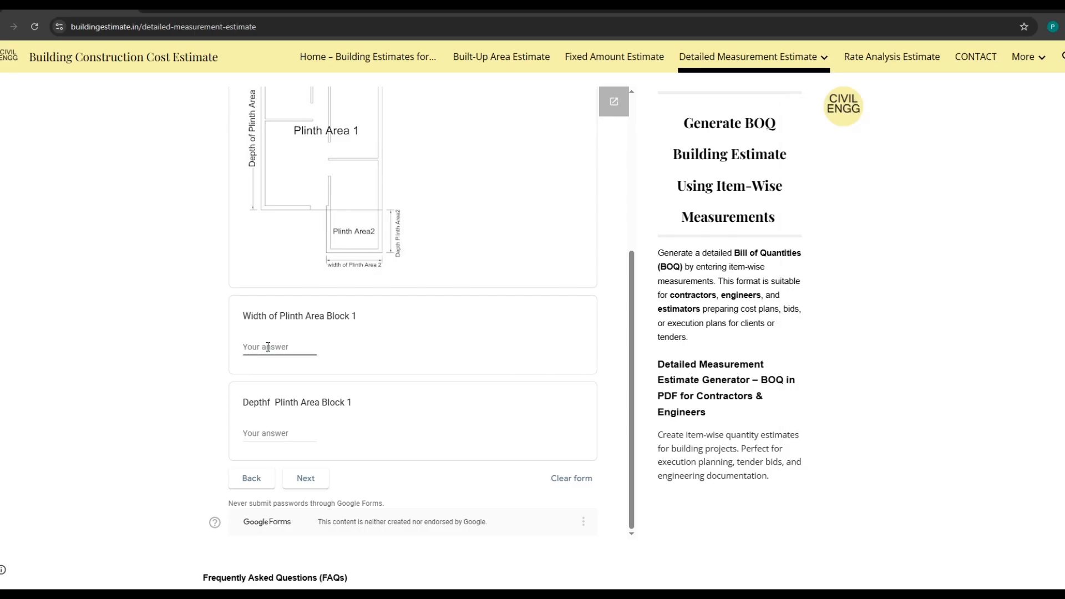
pyautogui.click(268, 347)
pyautogui.write('6.86')
pyautogui.click(257, 431)
pyautogui.write('9.58')
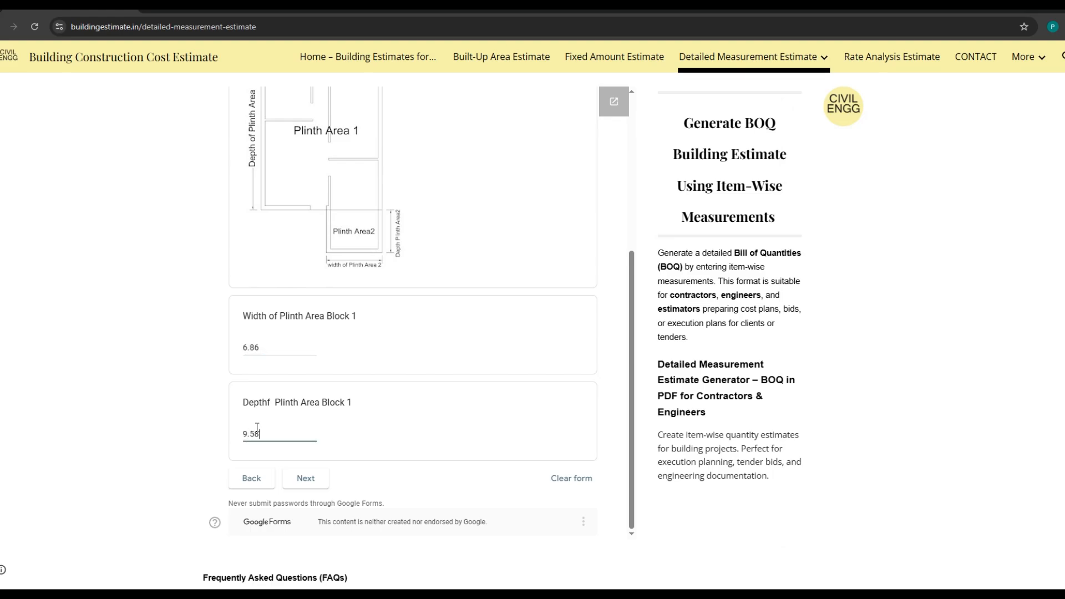
pyautogui.click(300, 478)
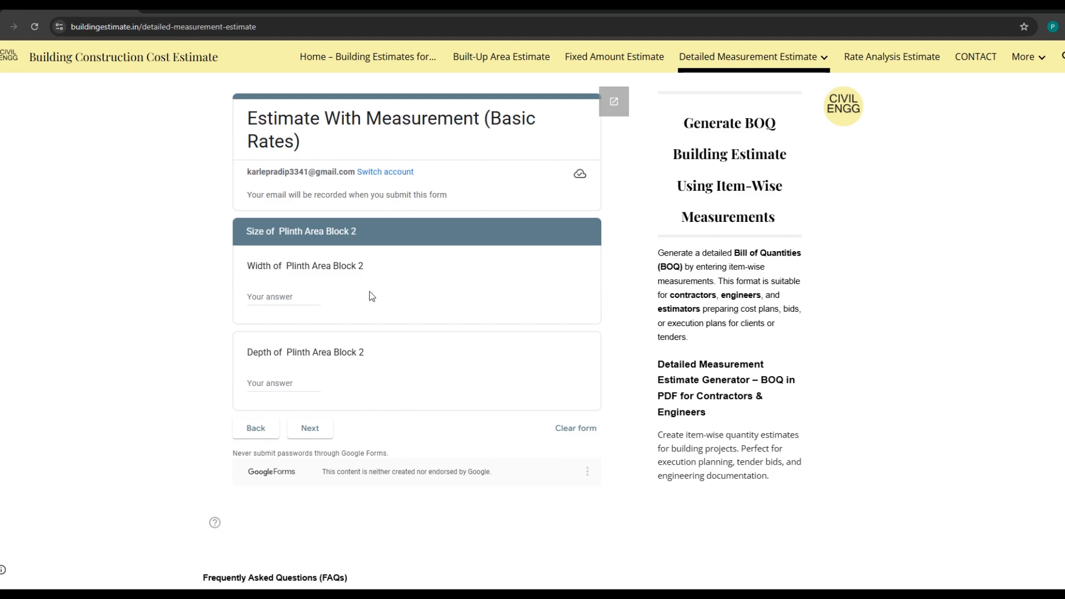
# - Enter a width of 3.16 and the depth read from plan.jpg for plinth area block 2, and skip block 3
pyautogui.click(693, 596)
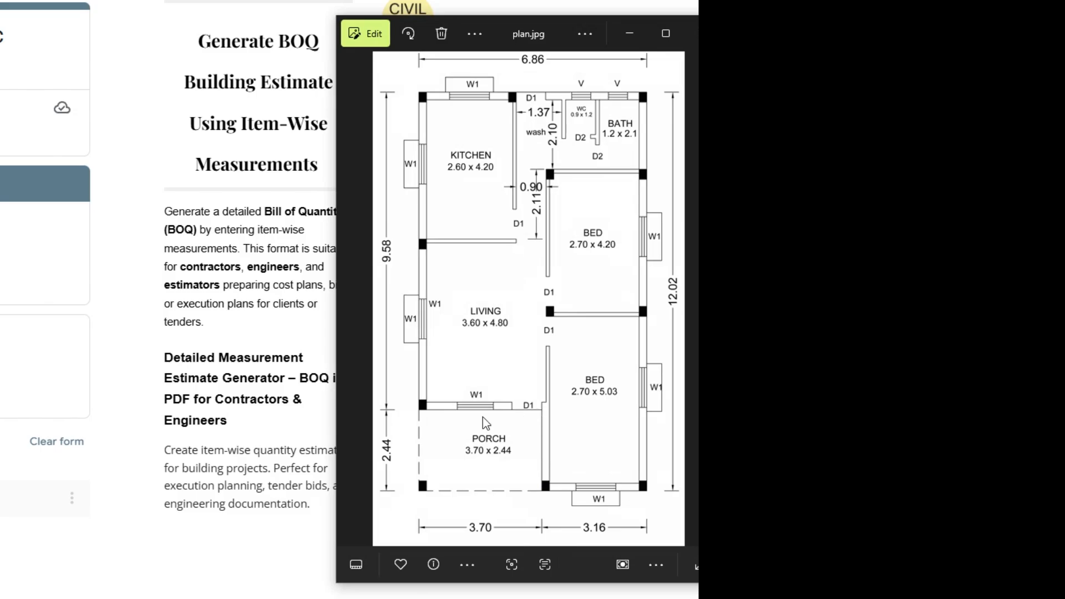
pyautogui.click(0, 265)
pyautogui.write('3')
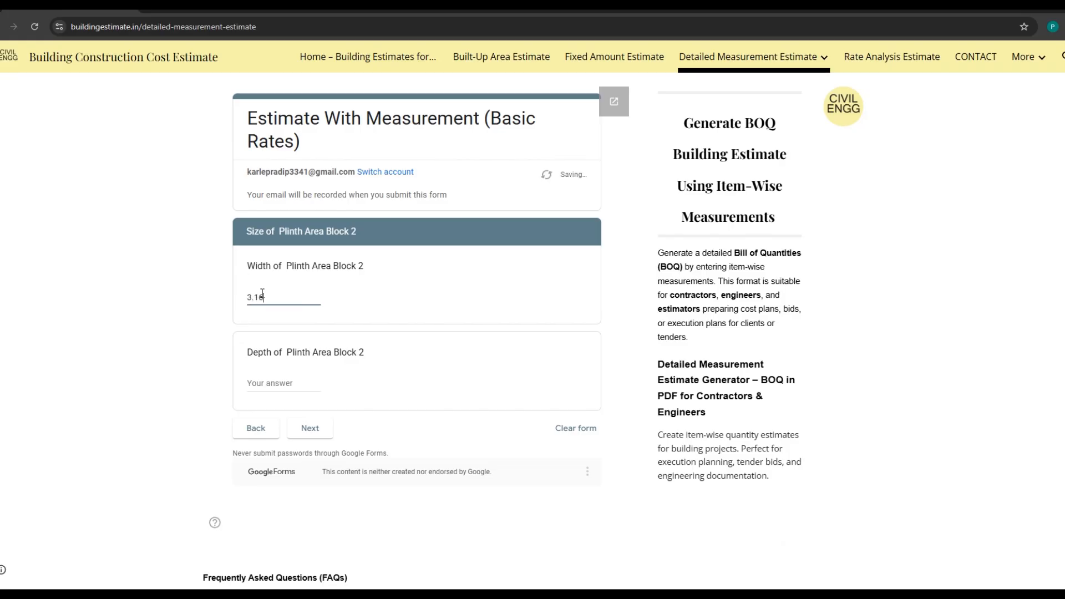
pyautogui.click(256, 384)
pyautogui.write('2.74')
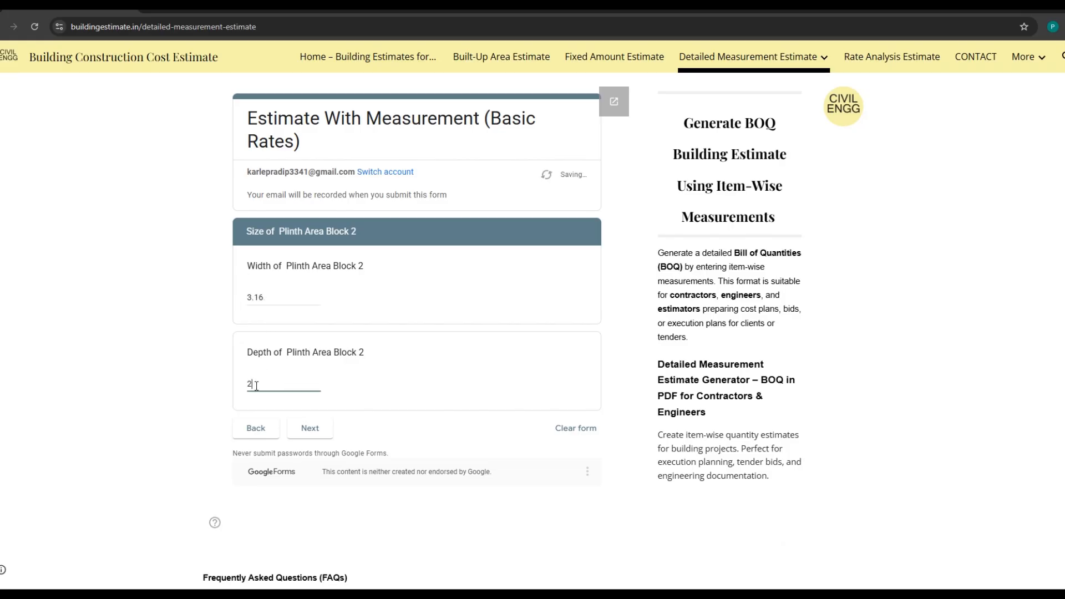
pyautogui.click(308, 432)
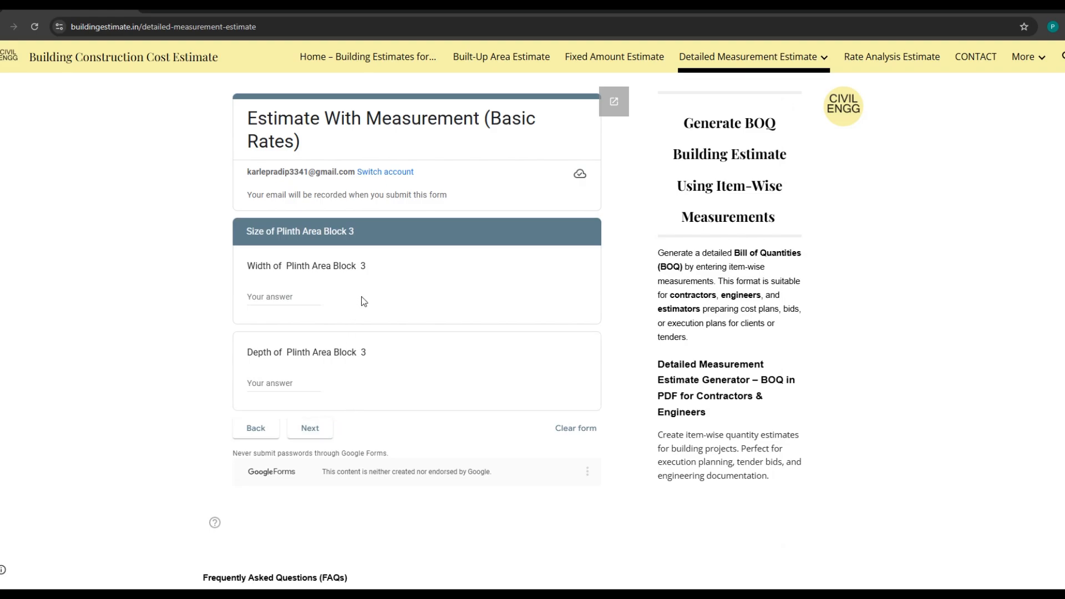
pyautogui.click(315, 431)
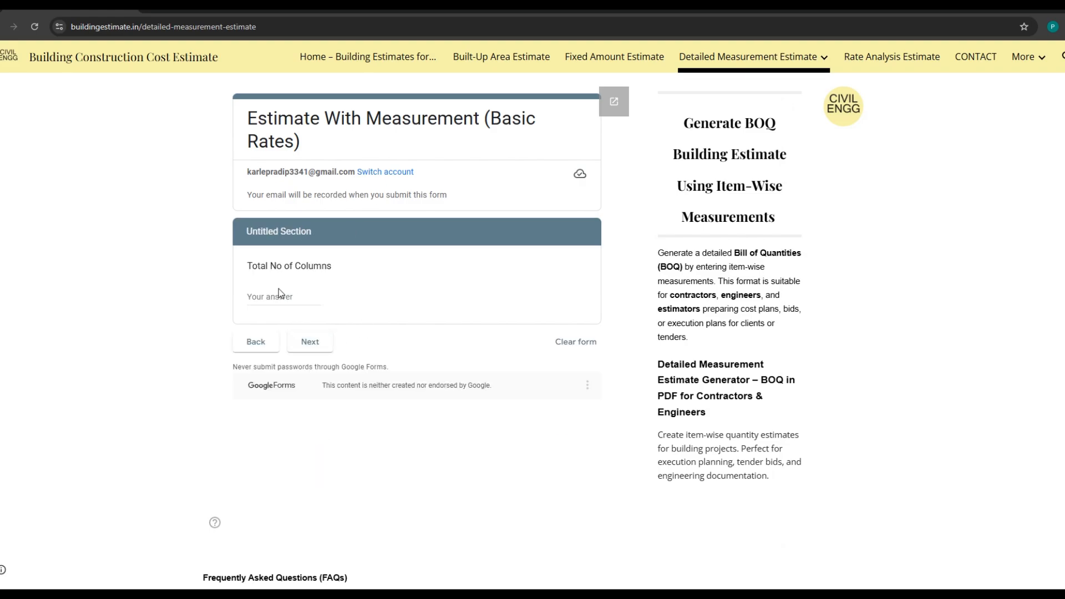
# - Count the columns on plan.jpg, enter 12 as the total number of columns, and continue to the porch size
pyautogui.hotkey('alt', 'Tab')
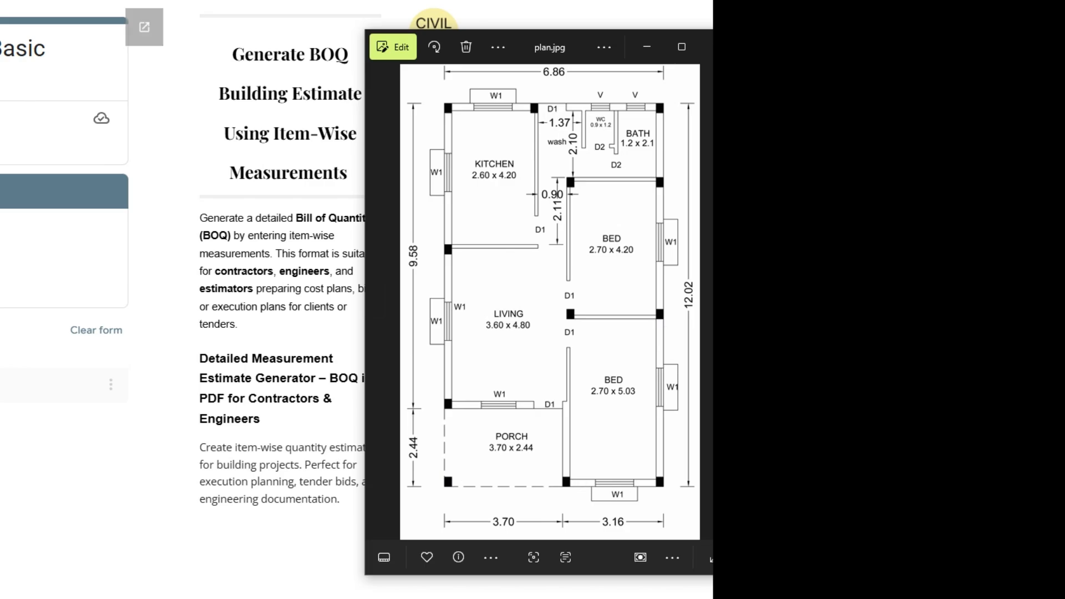
pyautogui.click(304, 368)
pyautogui.write('12')
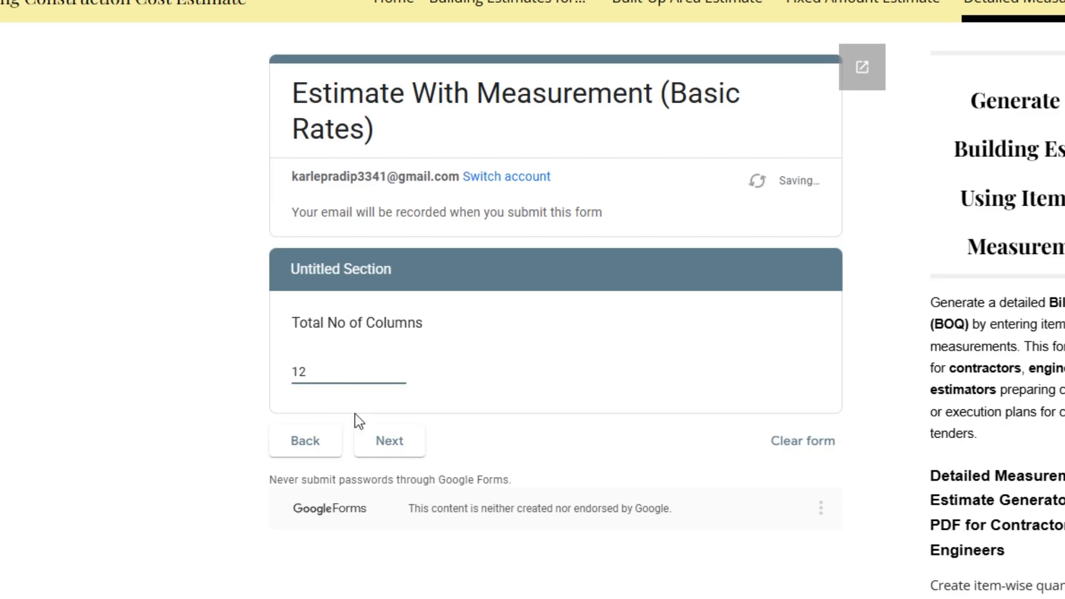
pyautogui.click(390, 441)
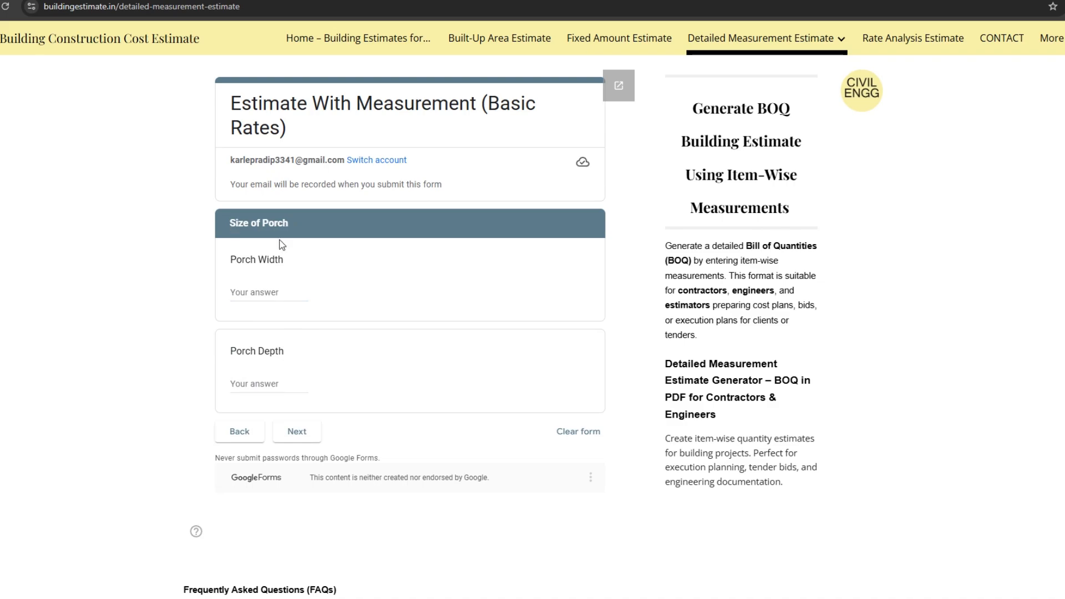
# - Check the porch size on plan.jpg, enter porch width 3.7 and depth 2.44, and continue to the living room
pyautogui.click(791, 578)
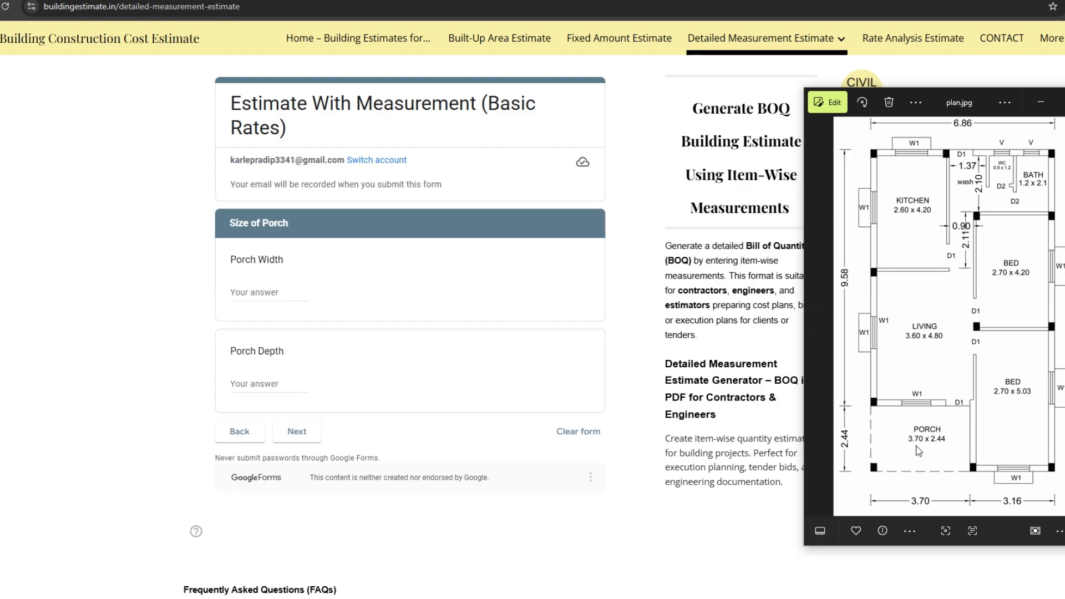
pyautogui.click(244, 292)
pyautogui.write('3.7')
pyautogui.click(265, 383)
pyautogui.write('2.44')
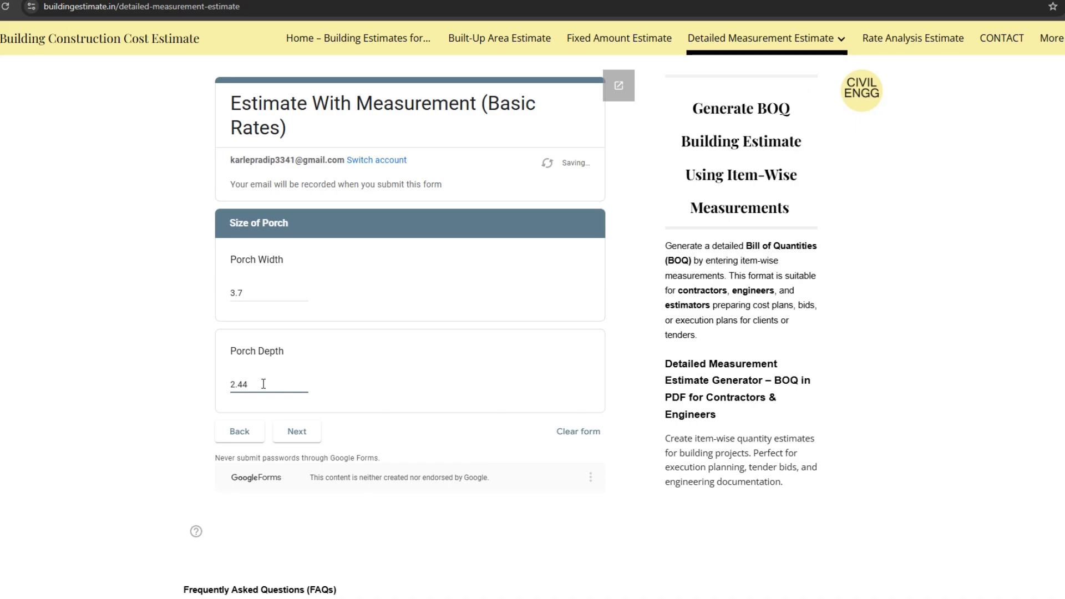
pyautogui.click(303, 440)
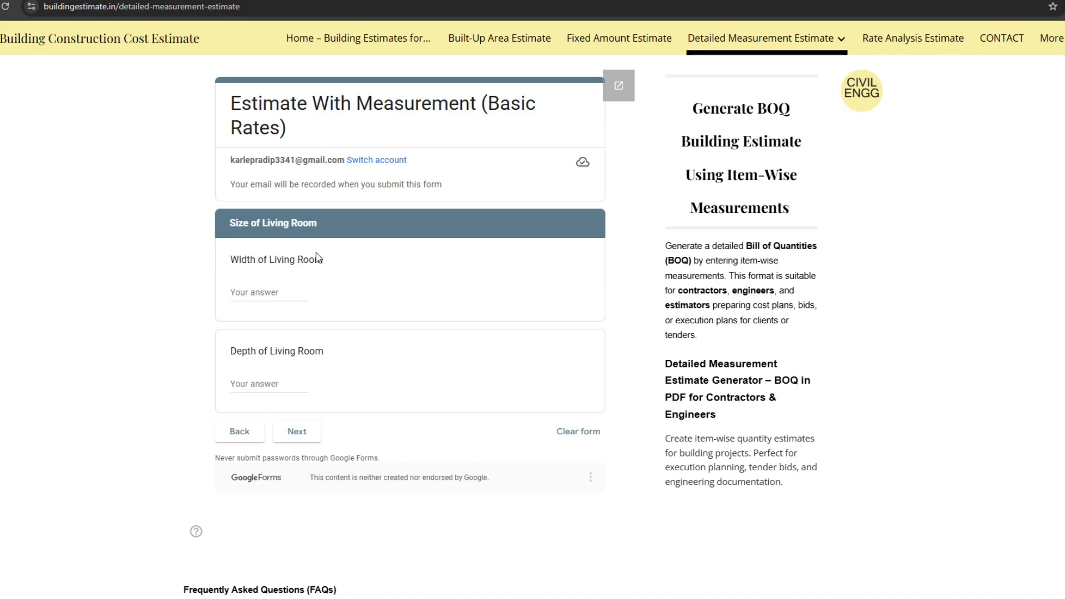
# - Check the living room size on plan.jpg, enter width 3.6 and depth 4.8, and continue to bedroom 1
pyautogui.click(832, 598)
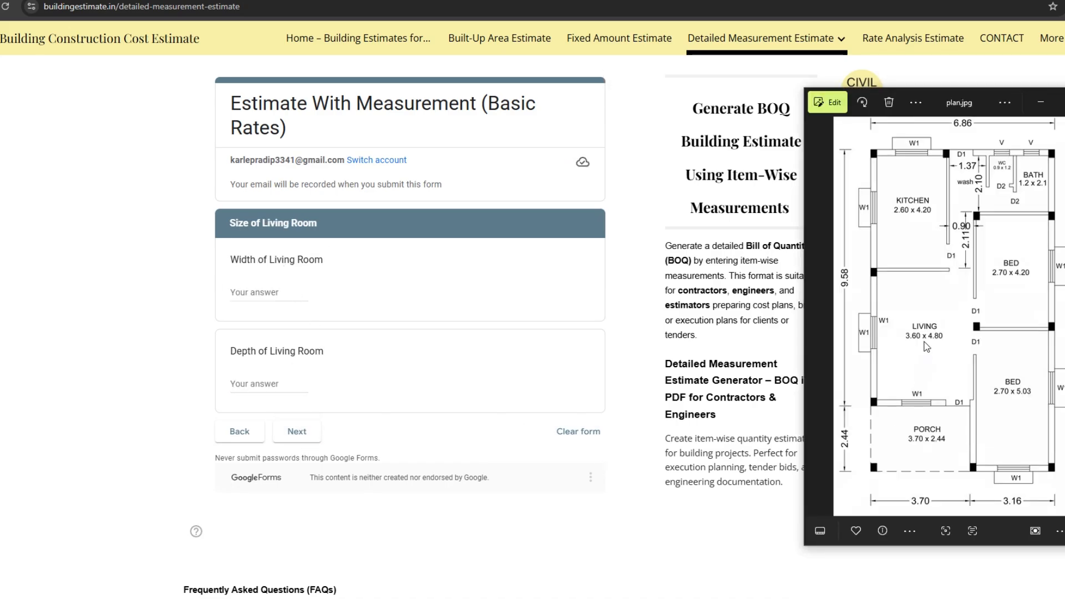
pyautogui.click(246, 288)
pyautogui.write('3.6')
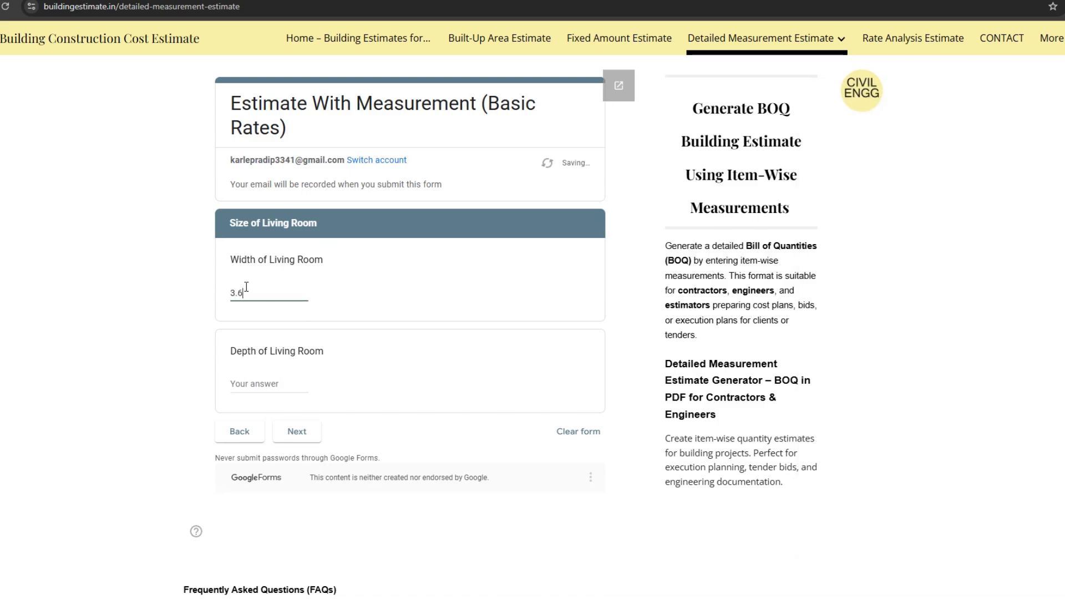
pyautogui.click(248, 382)
pyautogui.write('4.8')
pyautogui.click(301, 436)
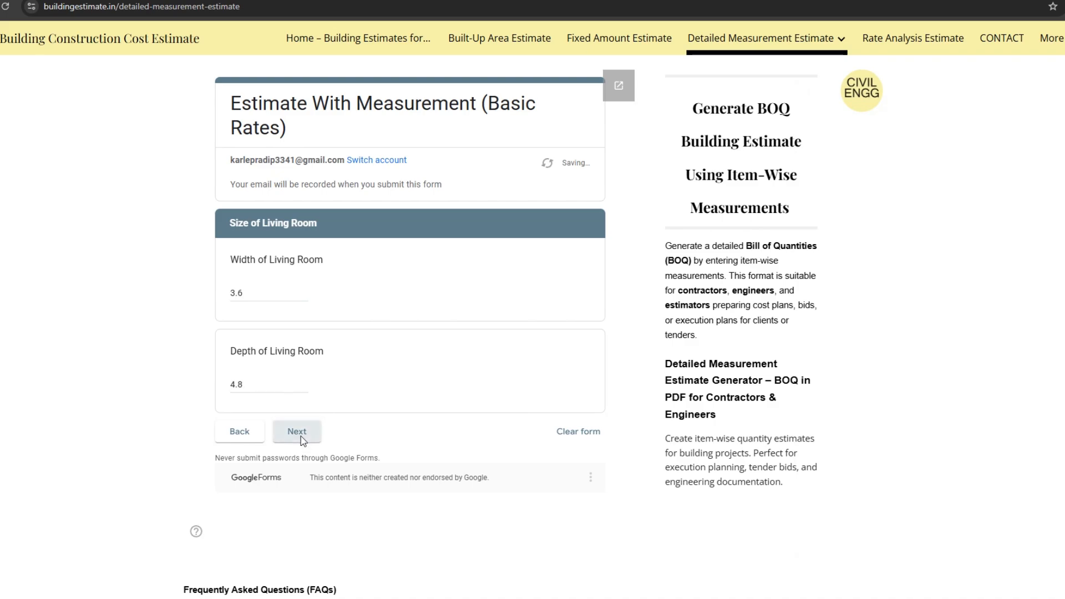
pyautogui.click(306, 435)
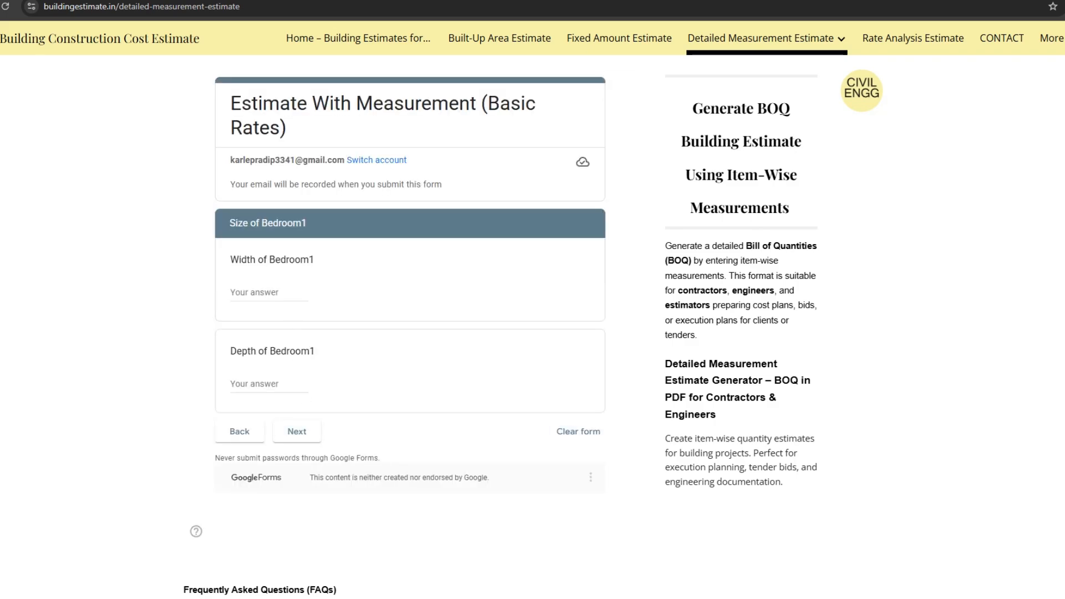
# - Check the front bedroom's size on plan.jpg, enter width 2.7 and depth 5.03 for bedroom 1, and continue to bedroom 2
pyautogui.hotkey('alt', 'Tab')
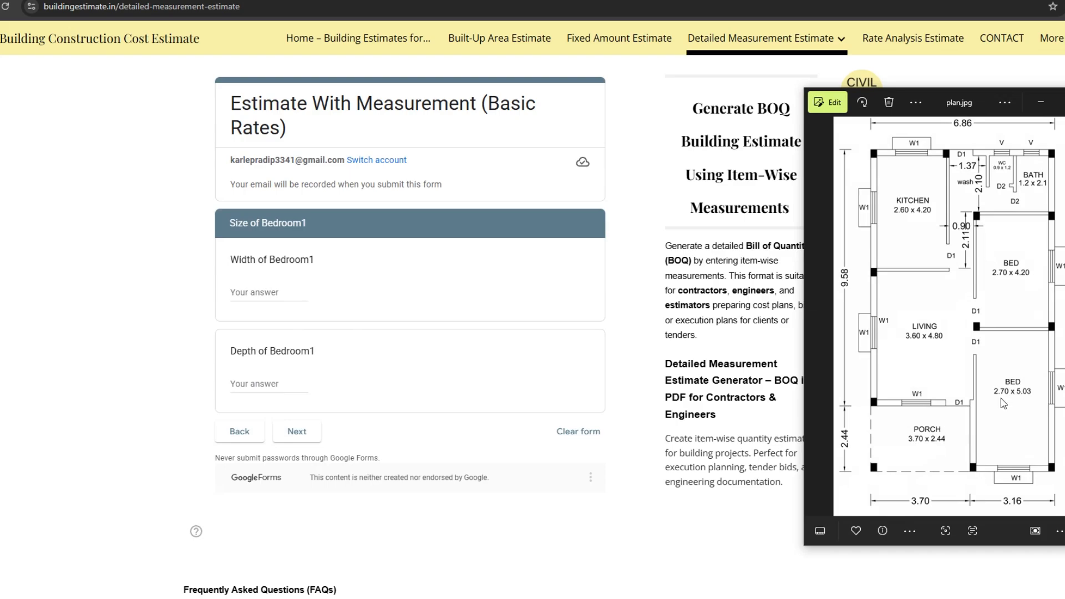
pyautogui.click(244, 291)
pyautogui.write('2.7')
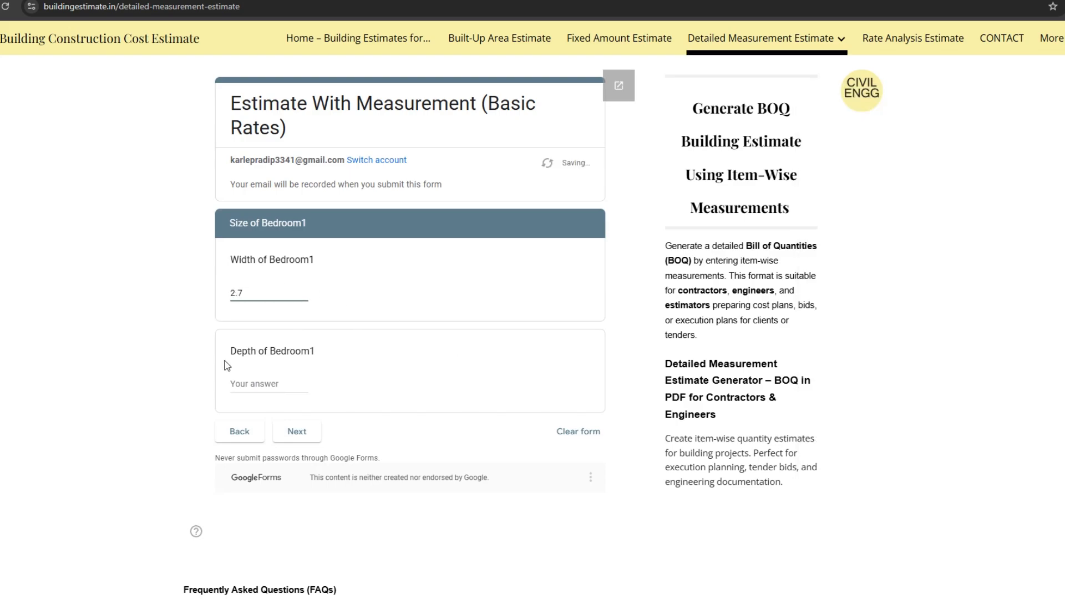
pyautogui.click(239, 385)
pyautogui.write('5.03')
pyautogui.click(297, 432)
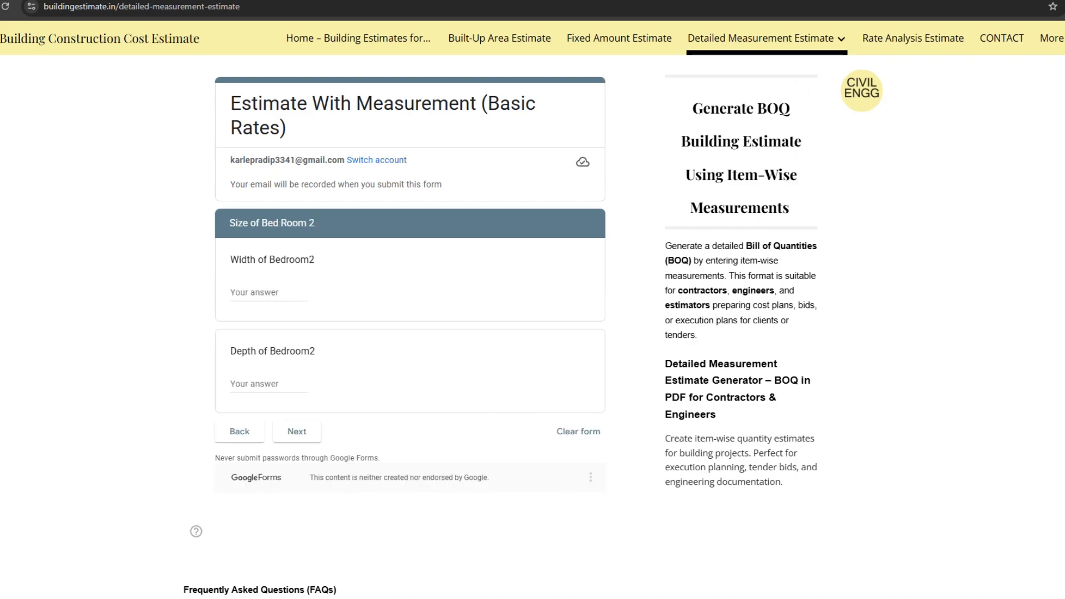
# - Check the rear bedroom's size on plan.jpg, enter width 2.7 and depth 4.2 for bedroom 2, and skip bedroom 3 to reach the kitchen
pyautogui.hotkey('alt', 'Tab')
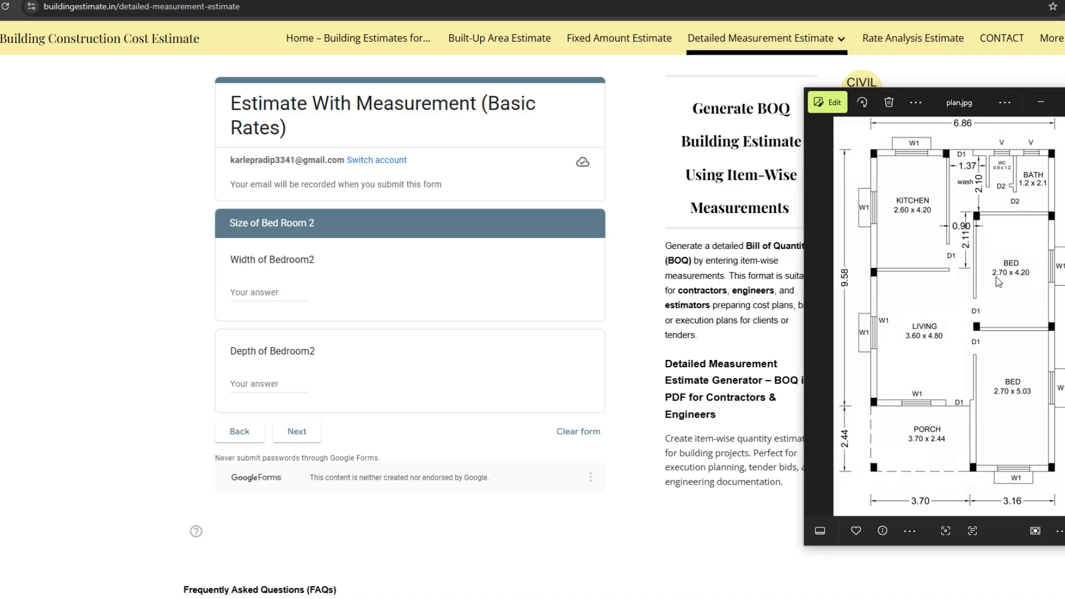
pyautogui.click(251, 297)
pyautogui.write('2.7')
pyautogui.click(256, 385)
pyautogui.write('4.2')
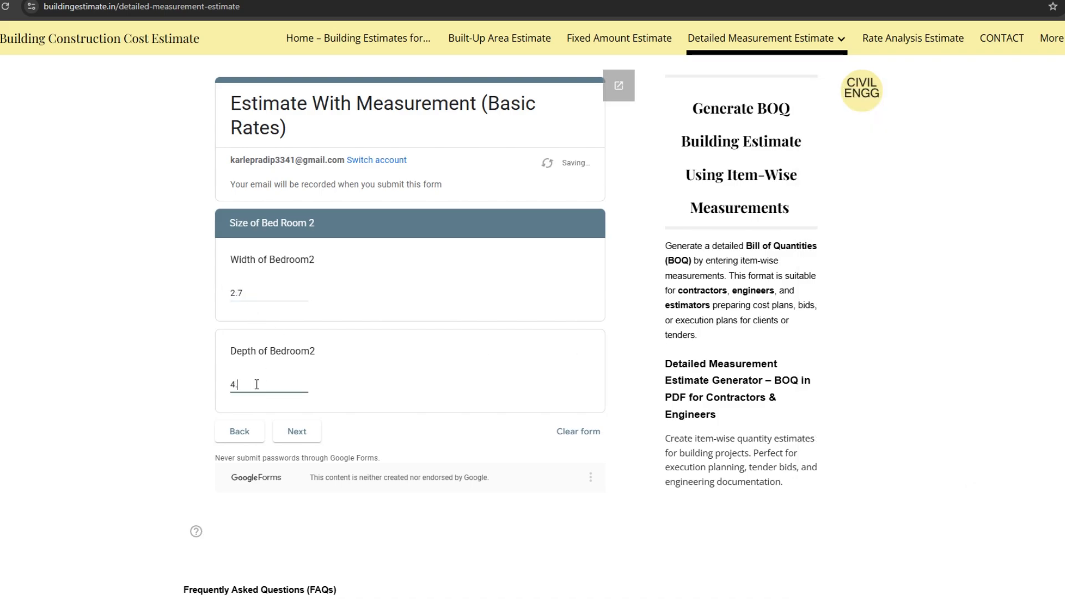
pyautogui.click(289, 431)
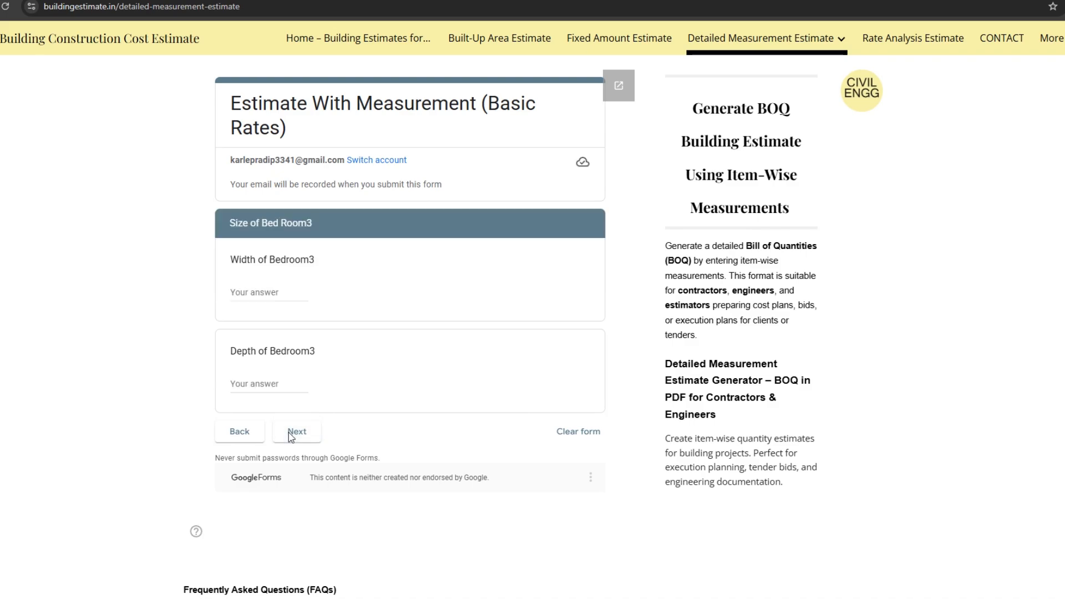
pyautogui.click(289, 431)
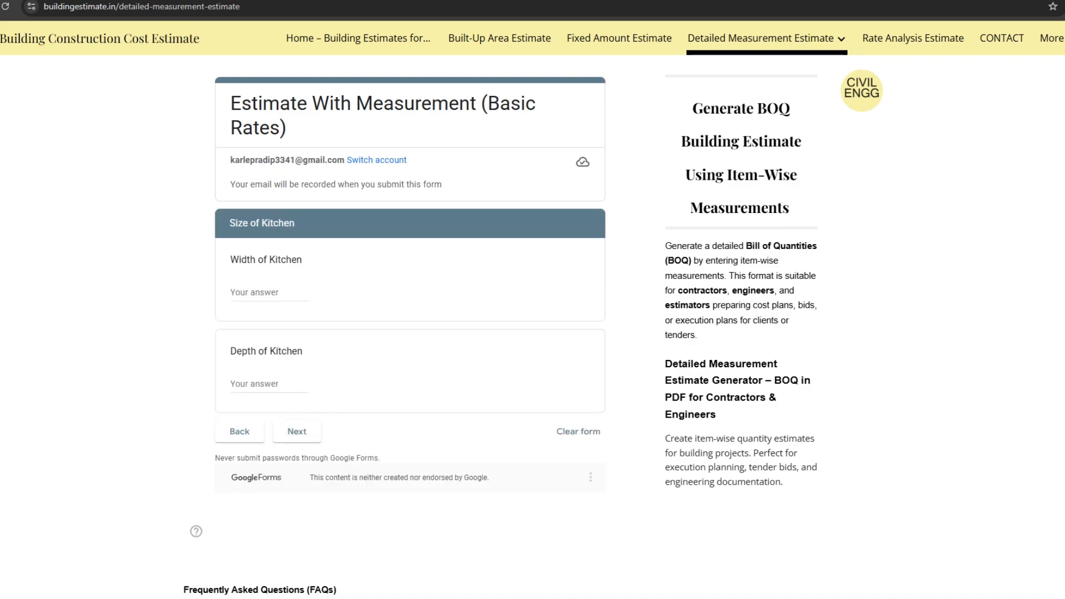
# - Check the kitchen size on plan.jpg, enter width 2.6 and depth 4.2, and skip dining and store room to reach the bathroom
pyautogui.hotkey('alt', 'Tab')
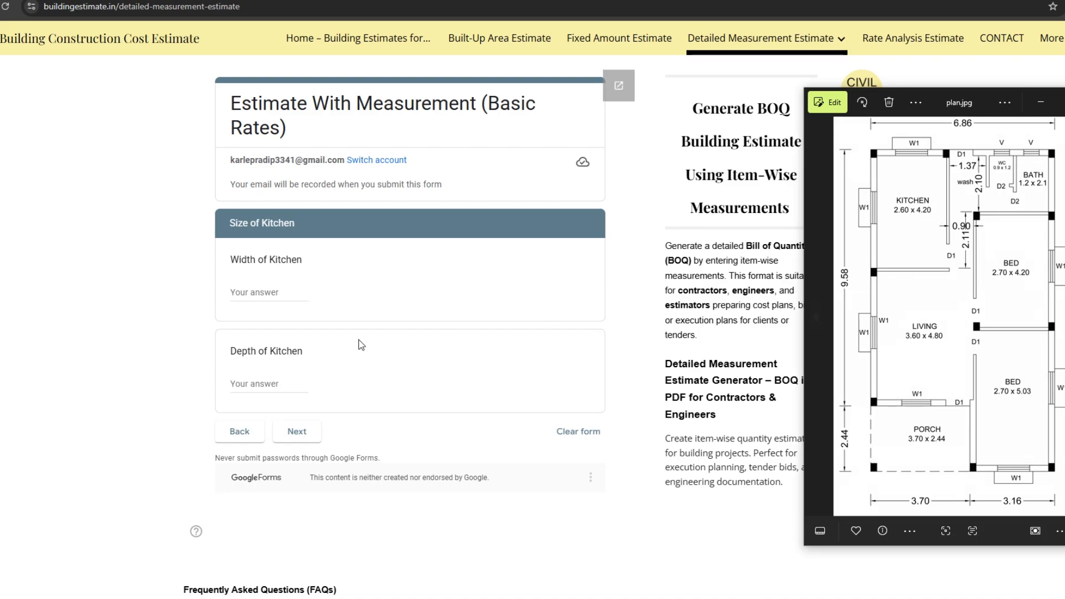
pyautogui.click(248, 289)
pyautogui.click(252, 384)
pyautogui.write('4.2')
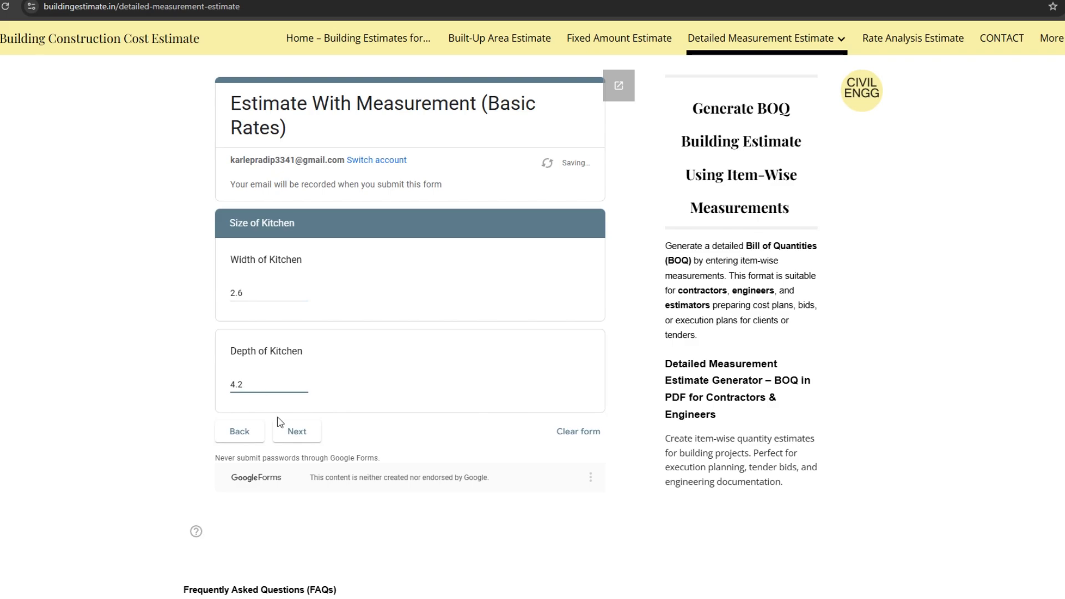
pyautogui.click(299, 434)
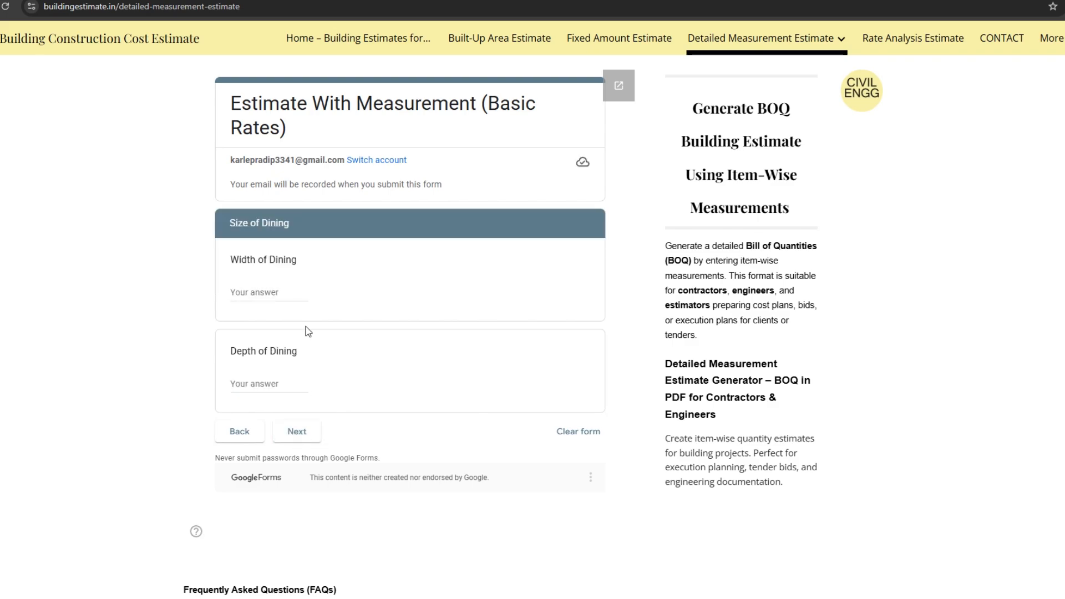
pyautogui.click(301, 432)
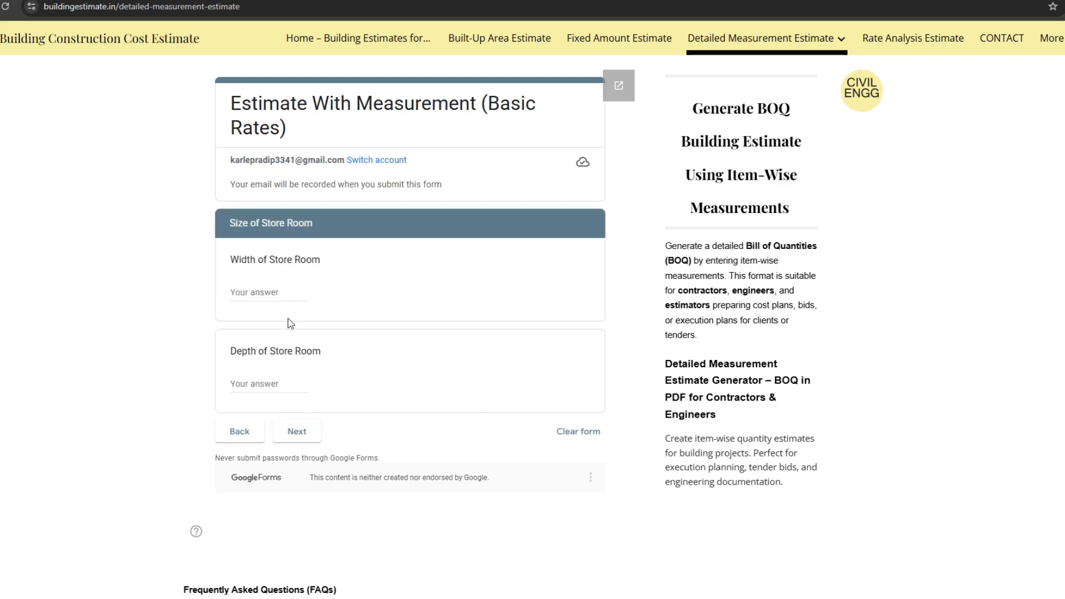
pyautogui.click(303, 436)
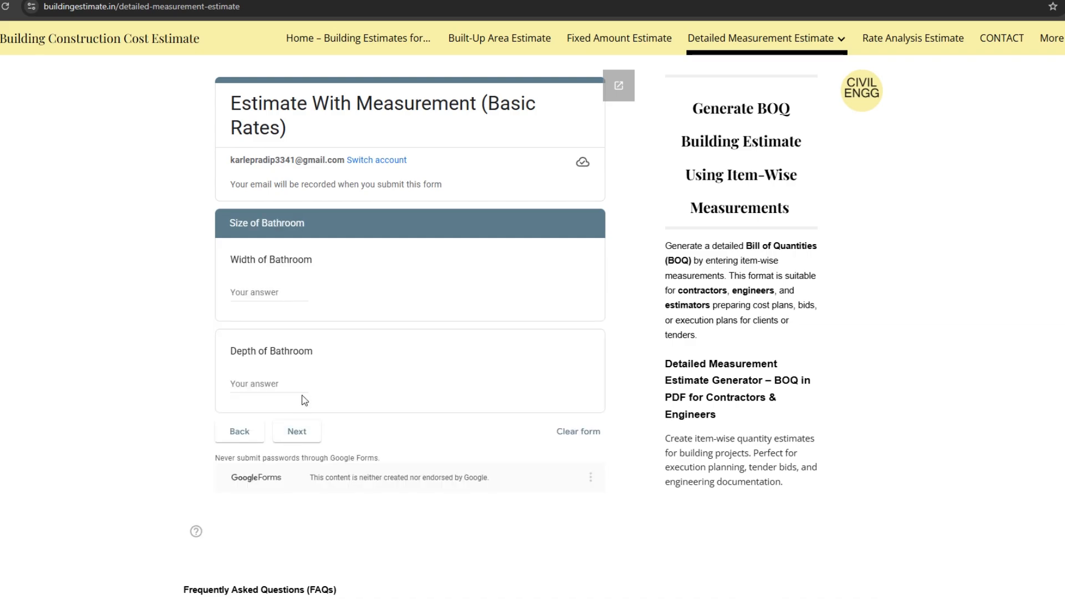
# - Check the bathroom size on plan.jpg, enter width 1.2 and depth 2.1, and continue to the WC
pyautogui.hotkey('alt', 'Tab')
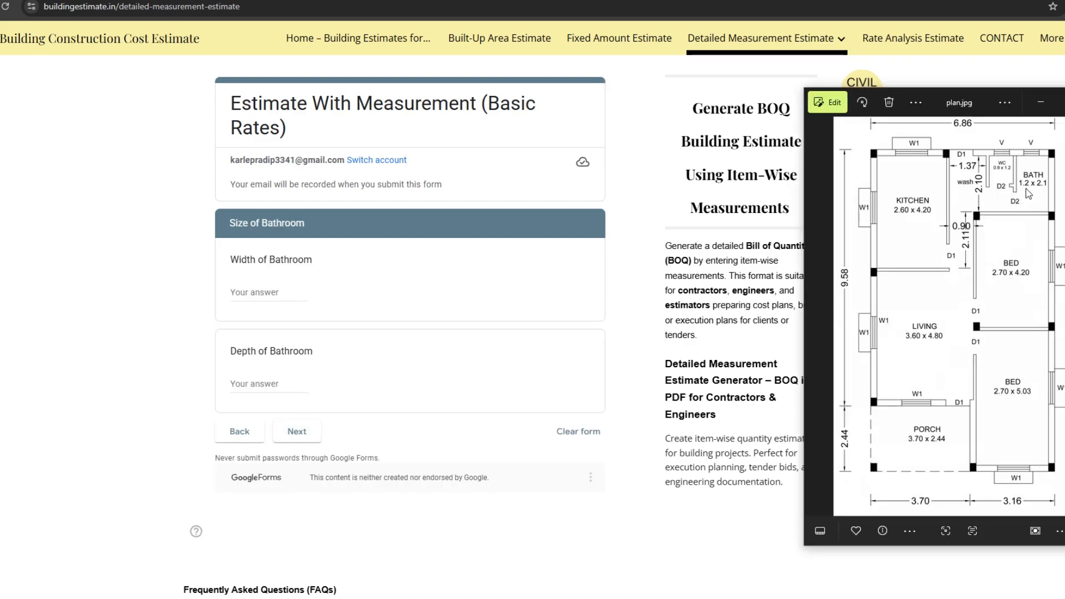
pyautogui.click(239, 293)
pyautogui.write('1.2')
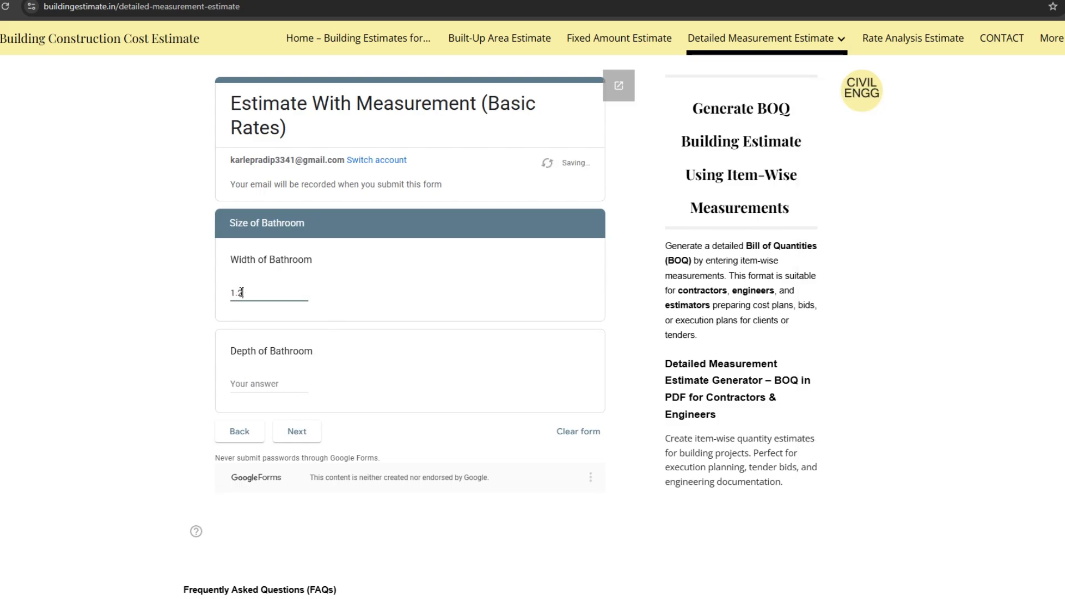
pyautogui.click(253, 384)
pyautogui.write('2')
pyautogui.click(297, 432)
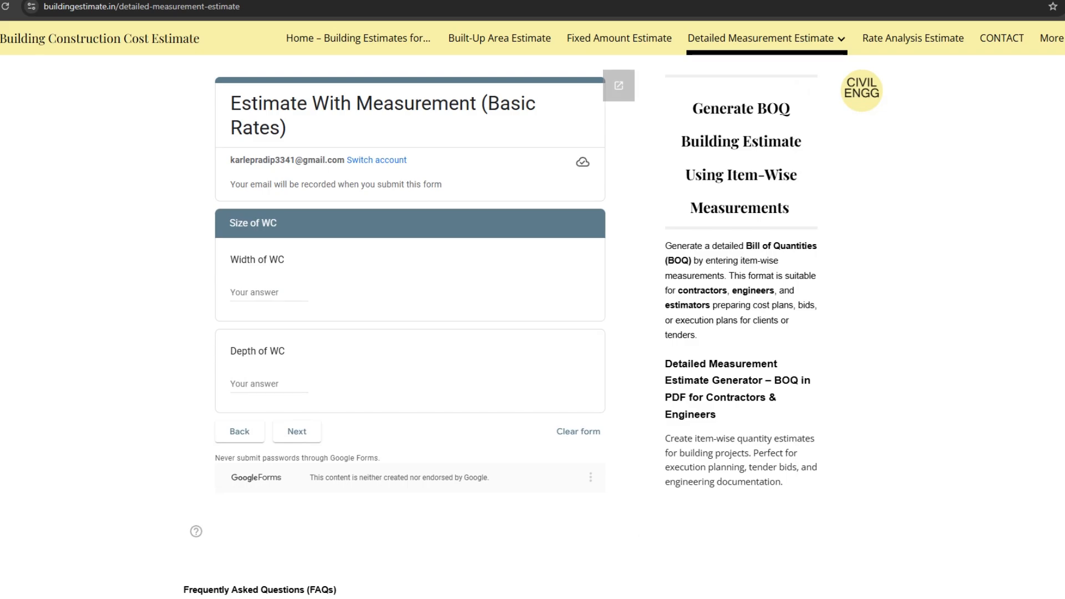
# - Check the WC size on plan.jpg, enter width .9 and depth 1.2, and continue past the stairwell to the passage
pyautogui.click(727, 598)
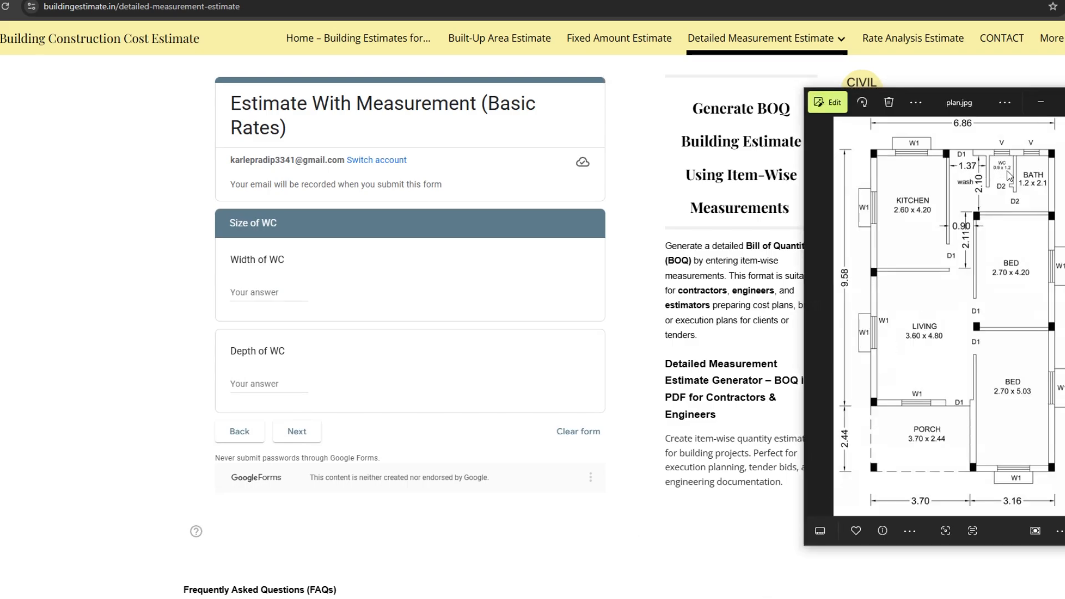
pyautogui.click(247, 293)
pyautogui.write('.9')
pyautogui.click(251, 383)
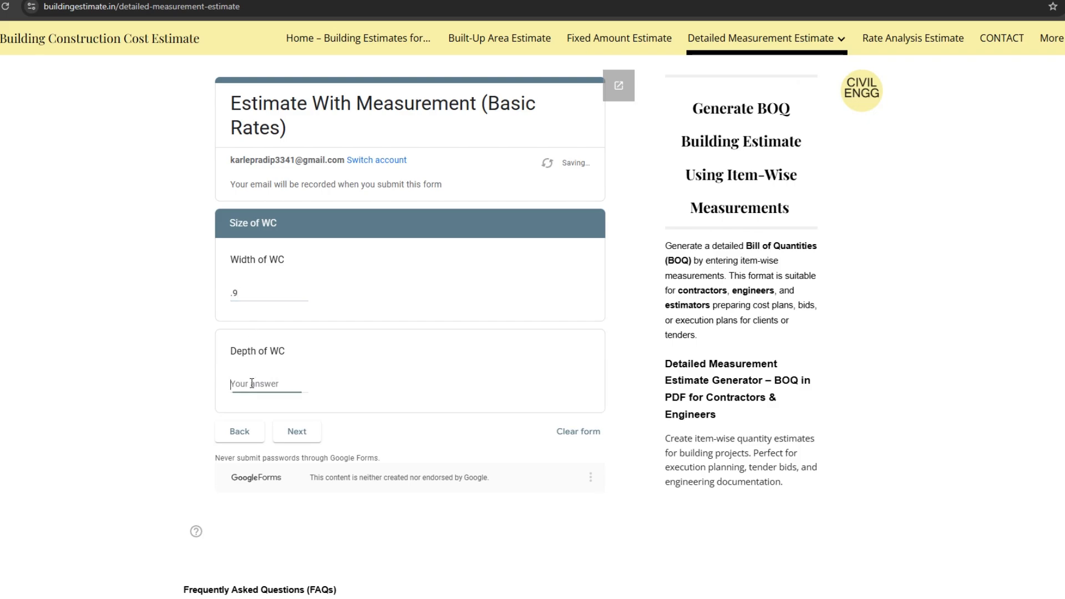
pyautogui.write('1.2')
pyautogui.click(300, 433)
pyautogui.click(297, 434)
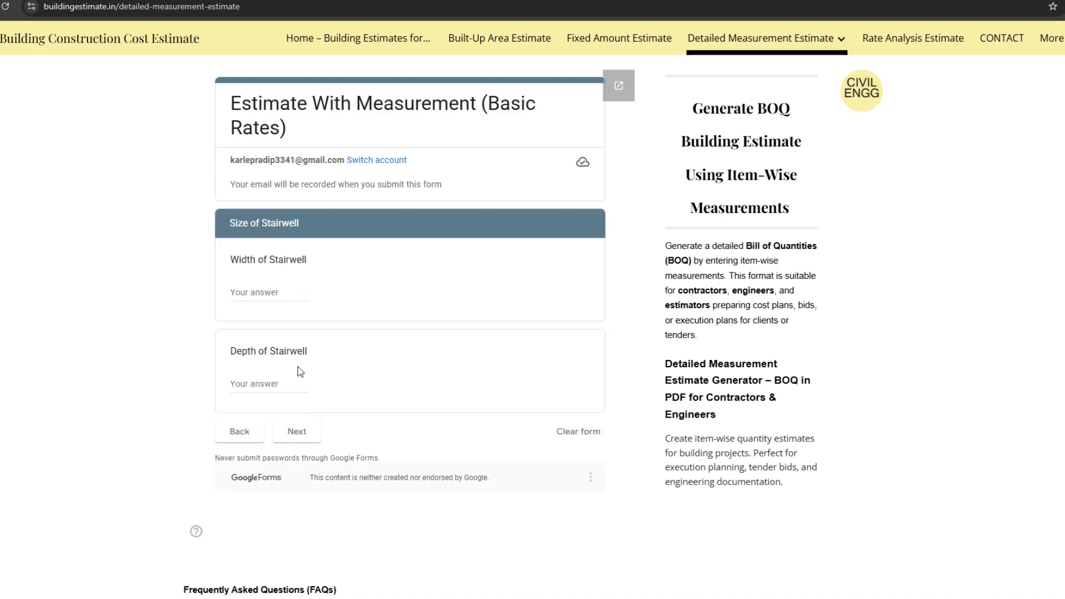
pyautogui.click(306, 436)
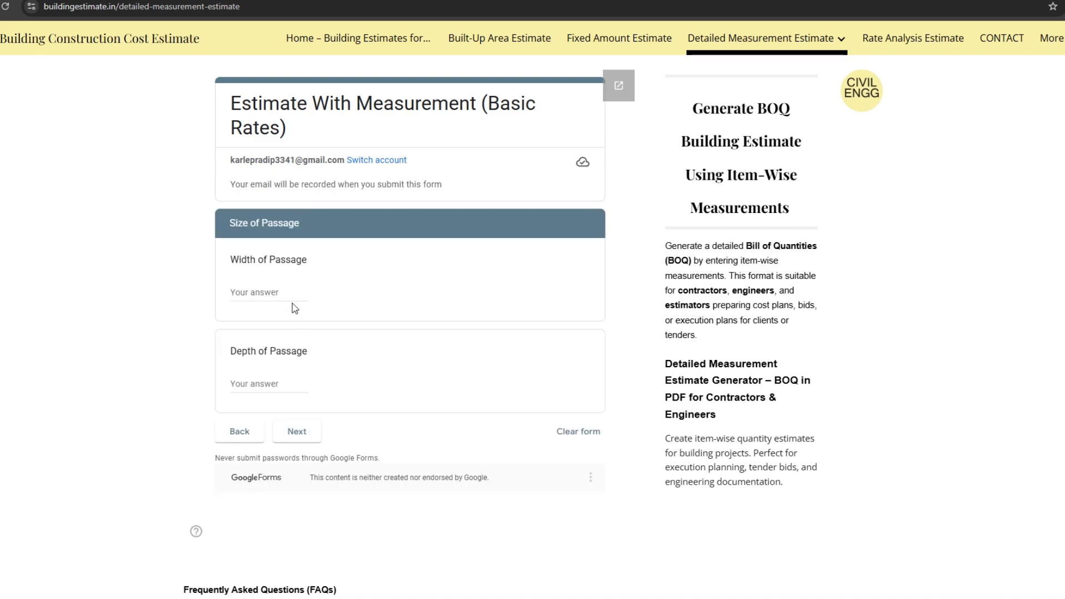
# - Check the passage size on plan.jpg, enter width .9 and depth 2.11, and continue to the utility area
pyautogui.hotkey('alt', 'Tab')
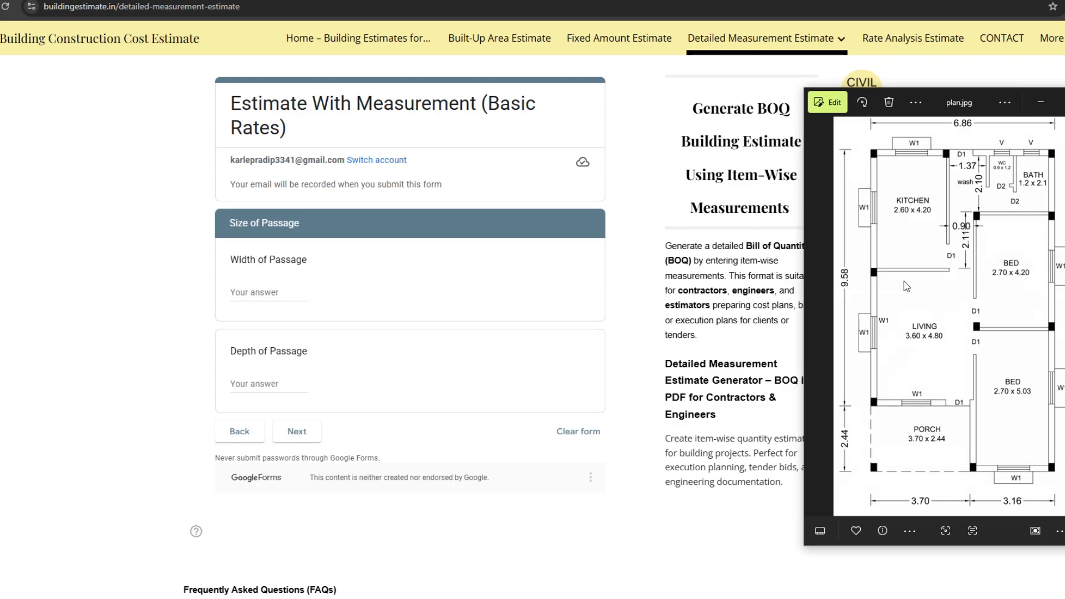
pyautogui.click(263, 293)
pyautogui.write('.9')
pyautogui.click(253, 378)
pyautogui.write('2.11')
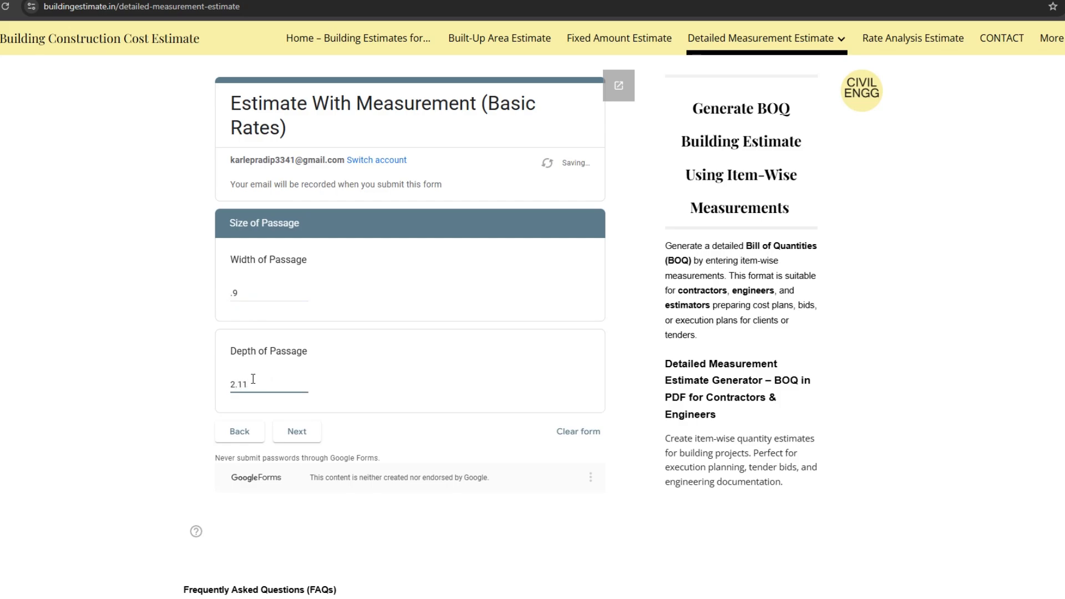
pyautogui.click(295, 431)
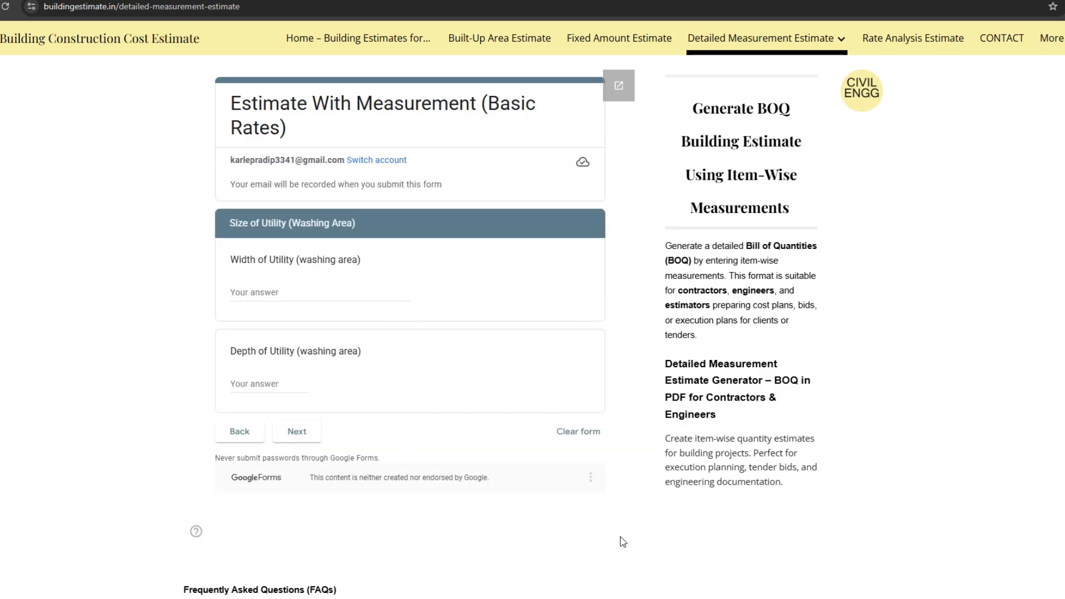
# - Check the wash area's size on plan.jpg, enter utility width 1.37 and depth 2.1, and skip the additional rooms to reach the openings
pyautogui.hotkey('alt', 'Tab')
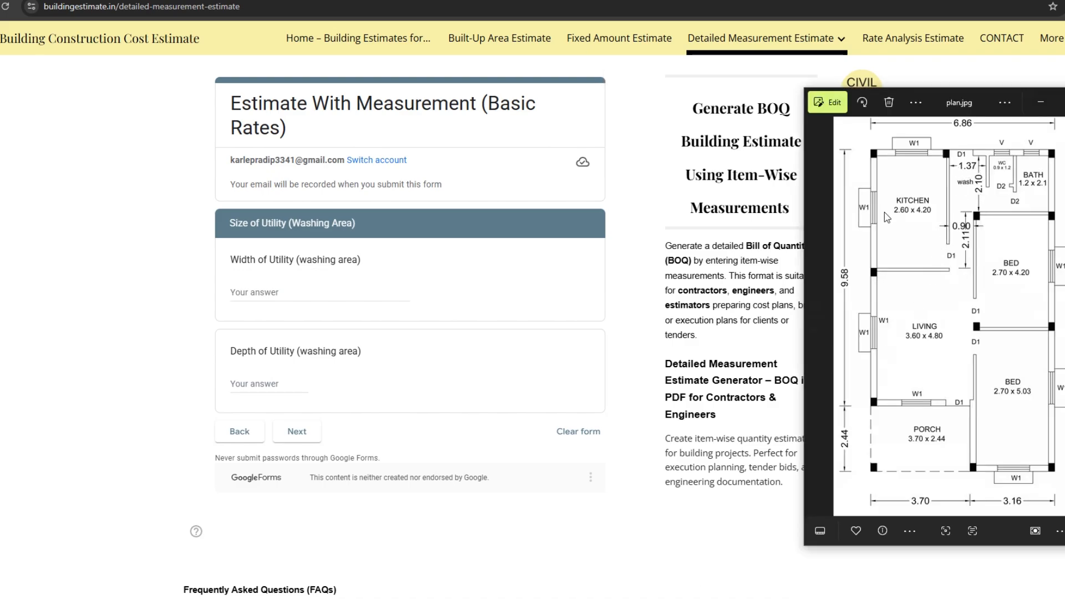
pyautogui.click(245, 288)
pyautogui.write('1.37')
pyautogui.click(259, 389)
pyautogui.write('2.1')
pyautogui.click(297, 431)
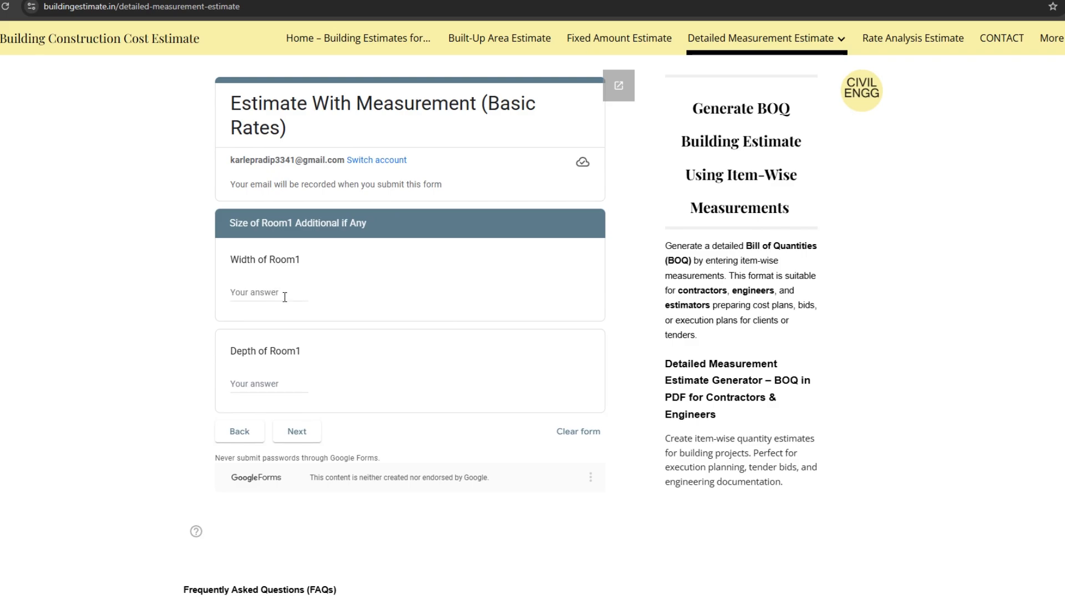
pyautogui.click(300, 435)
pyautogui.click(300, 435)
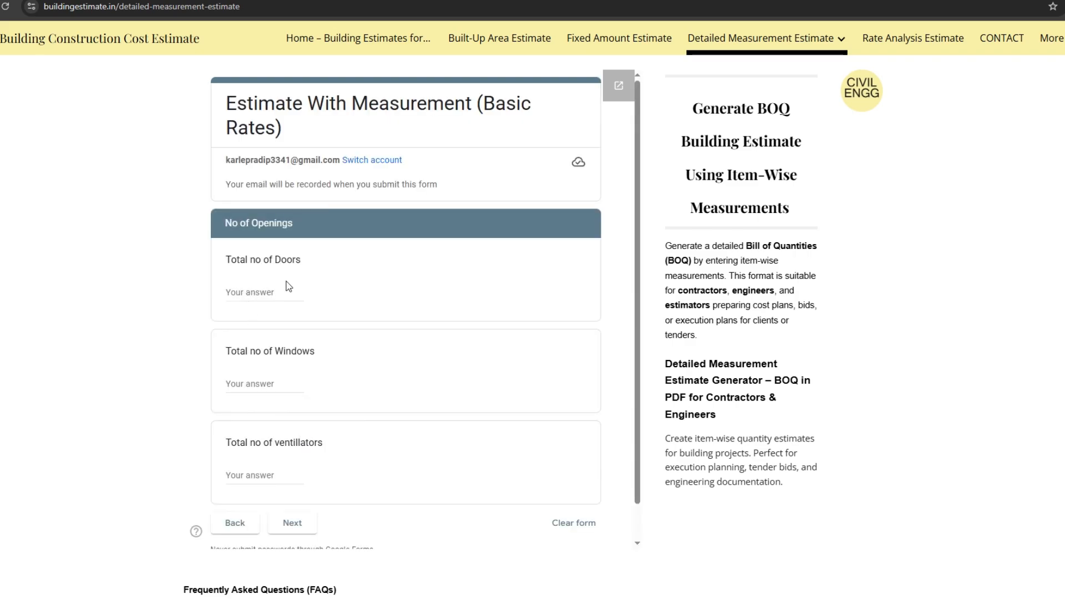
# - Count the doors and windows on plan.jpg and enter 7 as the total for each
pyautogui.click(771, 598)
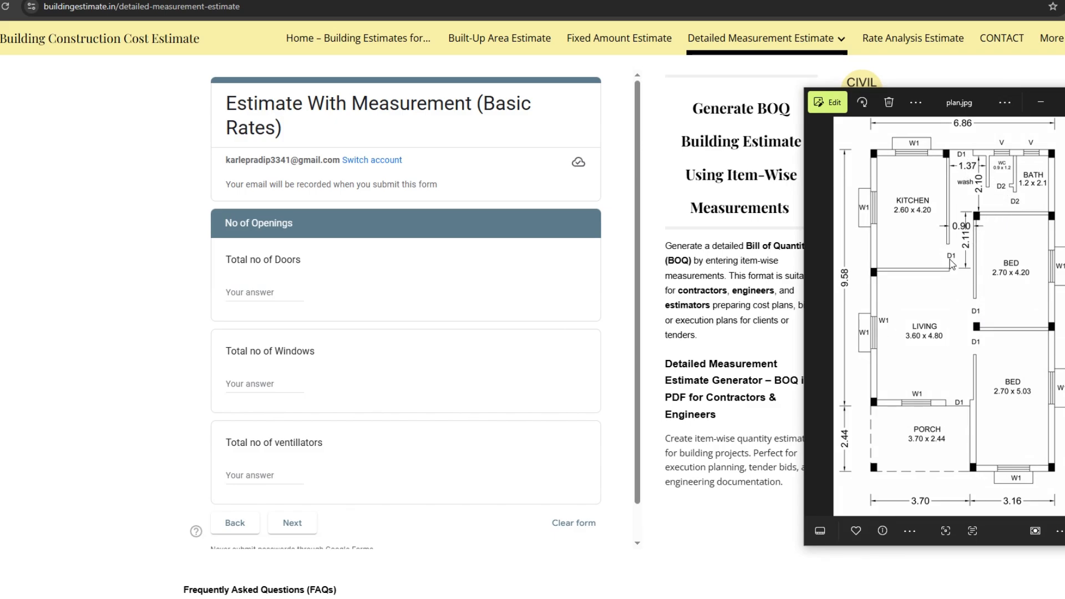
pyautogui.click(234, 292)
pyautogui.write('7')
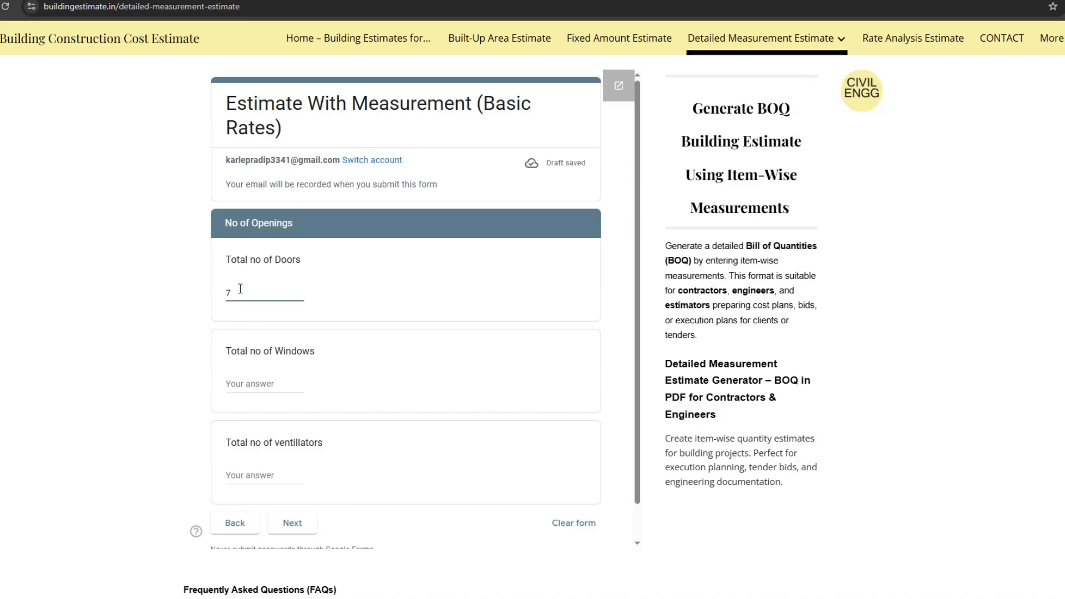
pyautogui.hotkey('alt', 'Tab')
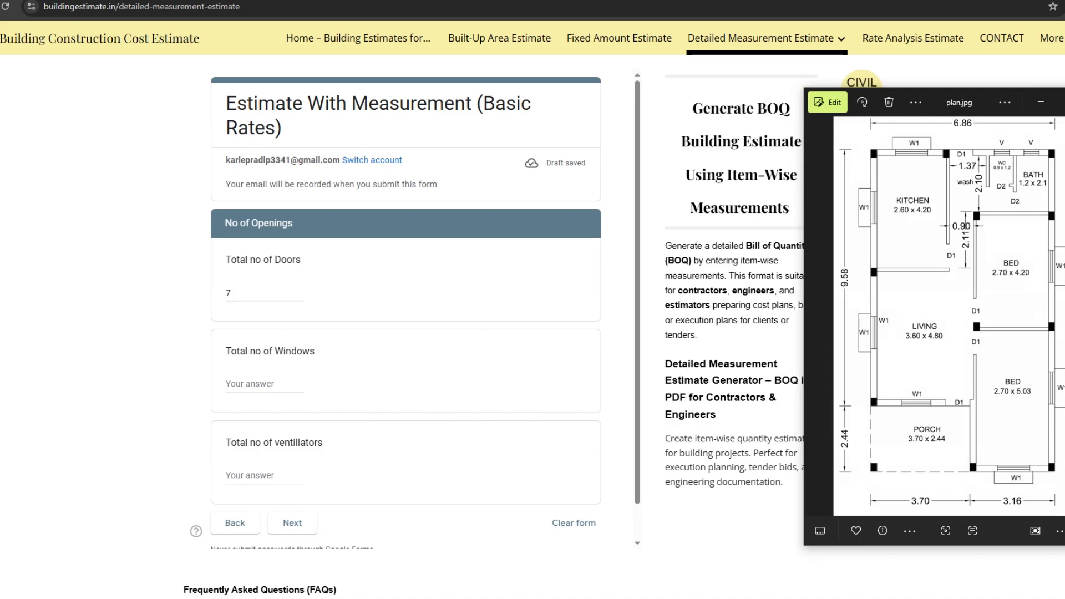
pyautogui.click(235, 383)
pyautogui.write('7')
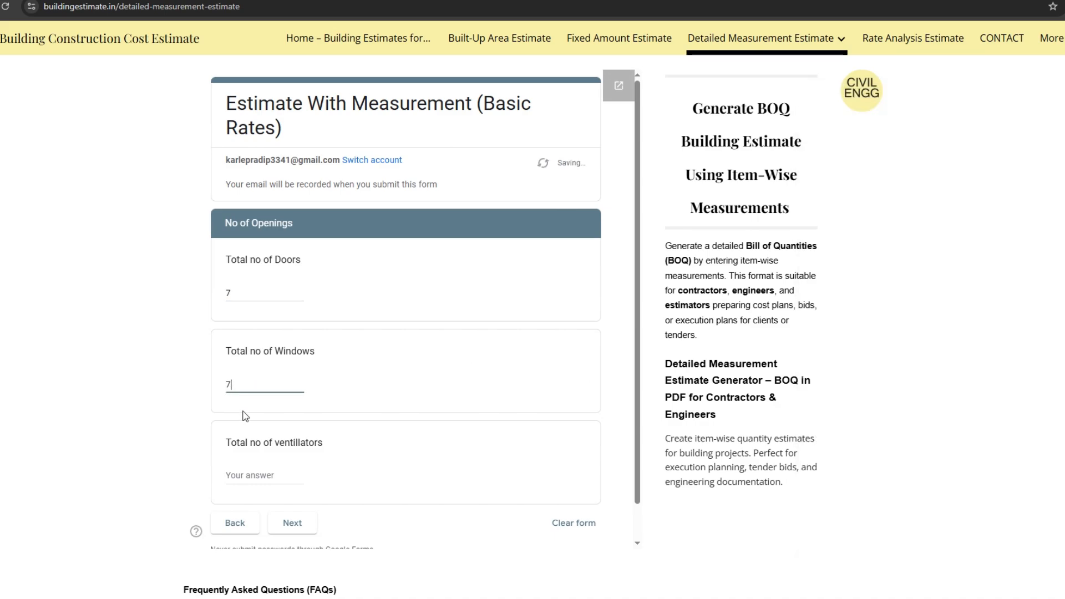
# - Count the ventilators on plan.jpg, enter 2 as the total, and continue to the wall dimensions
pyautogui.moveTo(726, 589)
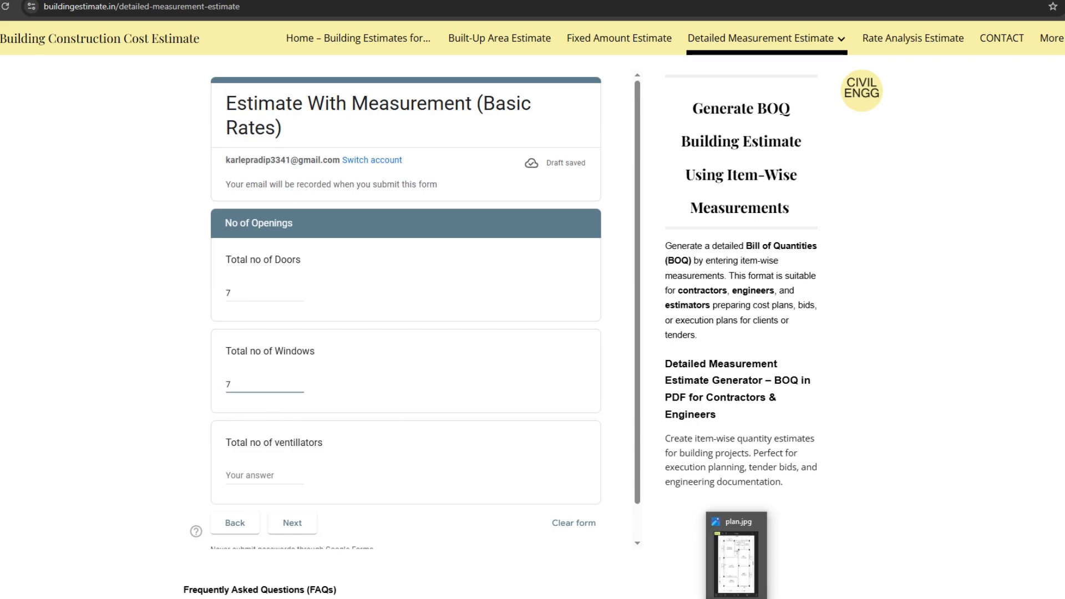
pyautogui.click(726, 548)
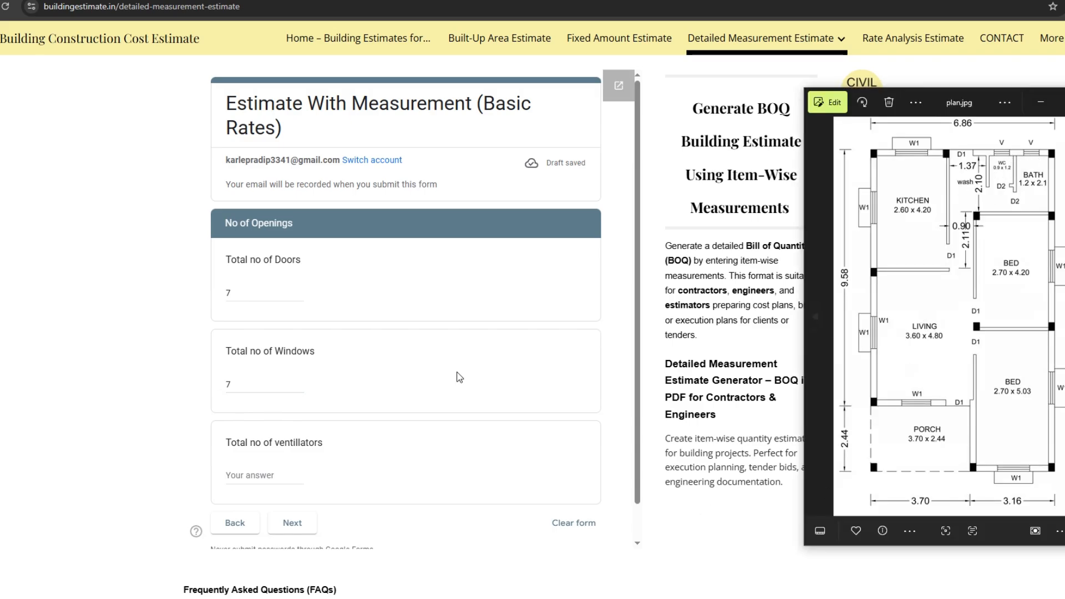
pyautogui.click(235, 475)
pyautogui.write('2')
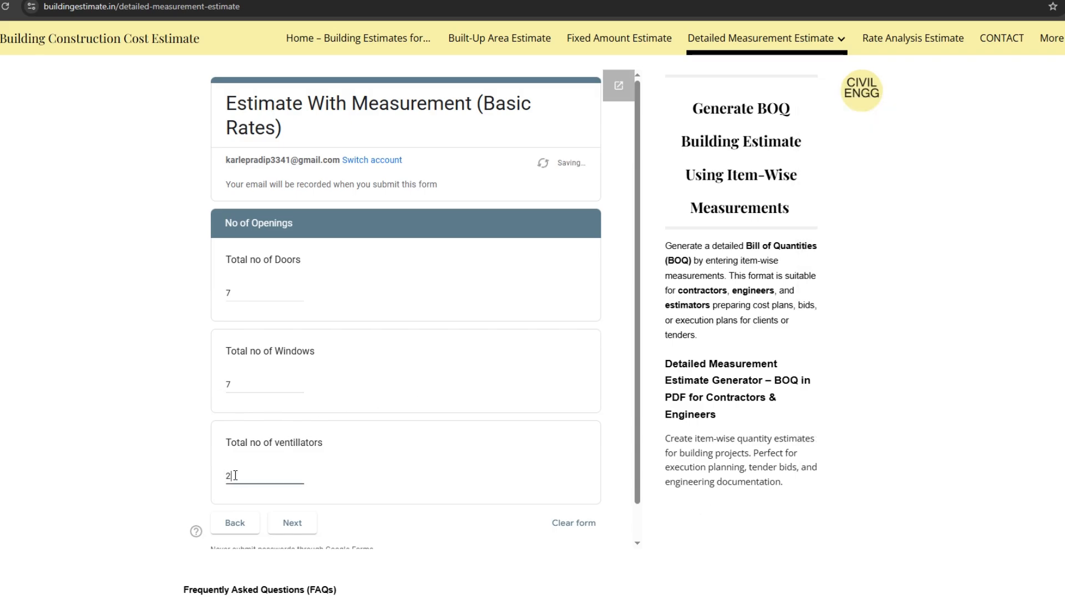
pyautogui.click(288, 527)
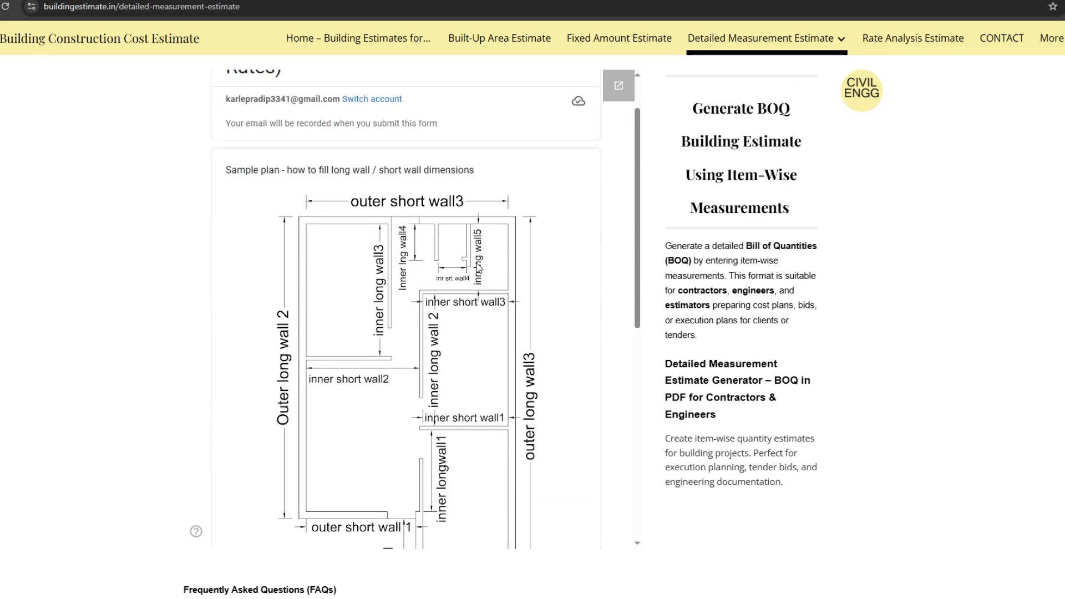
# - Examine the sample plan to see how outer and inner long walls and short walls are labelled
pyautogui.scroll(-1, 258, 204)
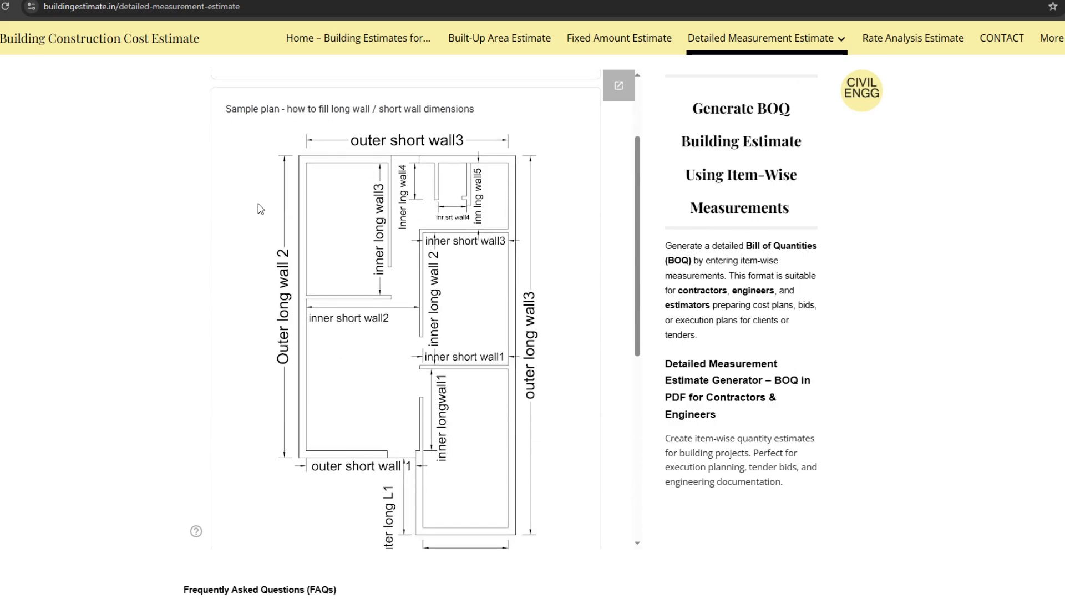
pyautogui.scroll(-1, 258, 204)
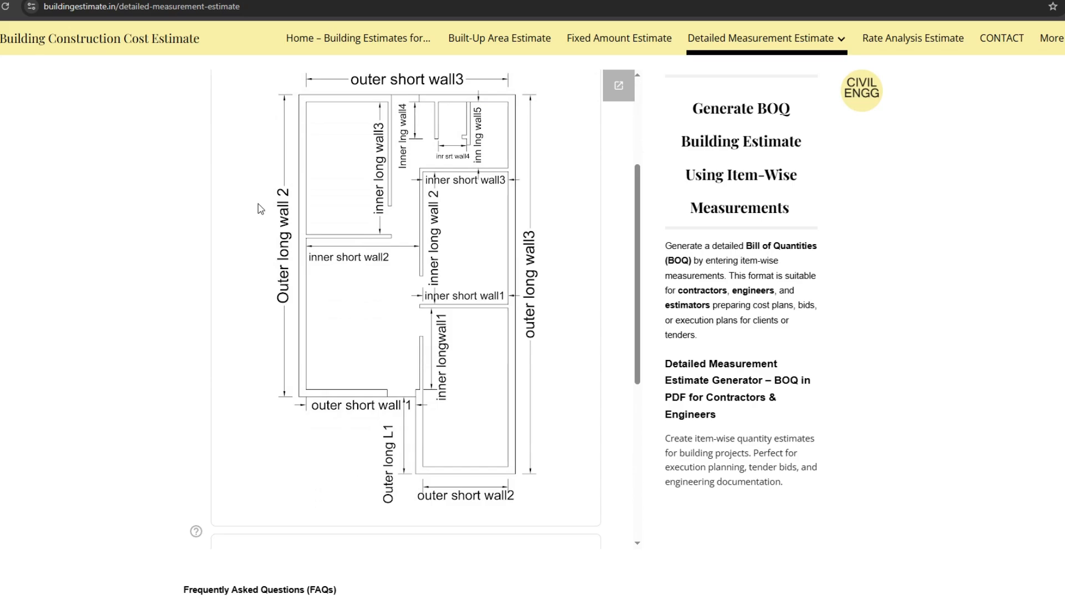
pyautogui.scroll(1, 258, 204)
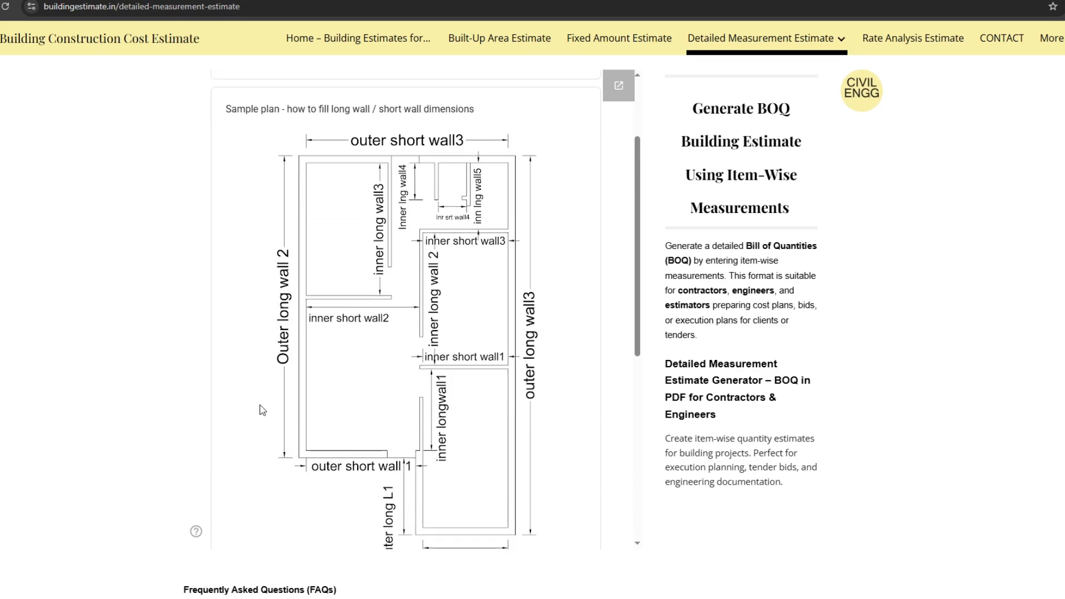
pyautogui.scroll(-1, 274, 364)
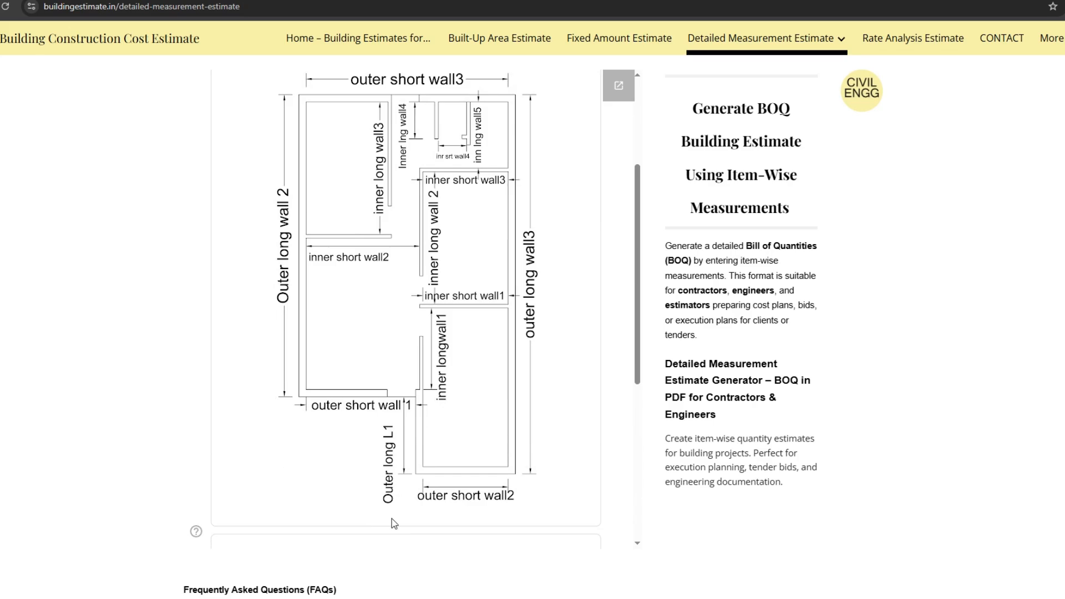
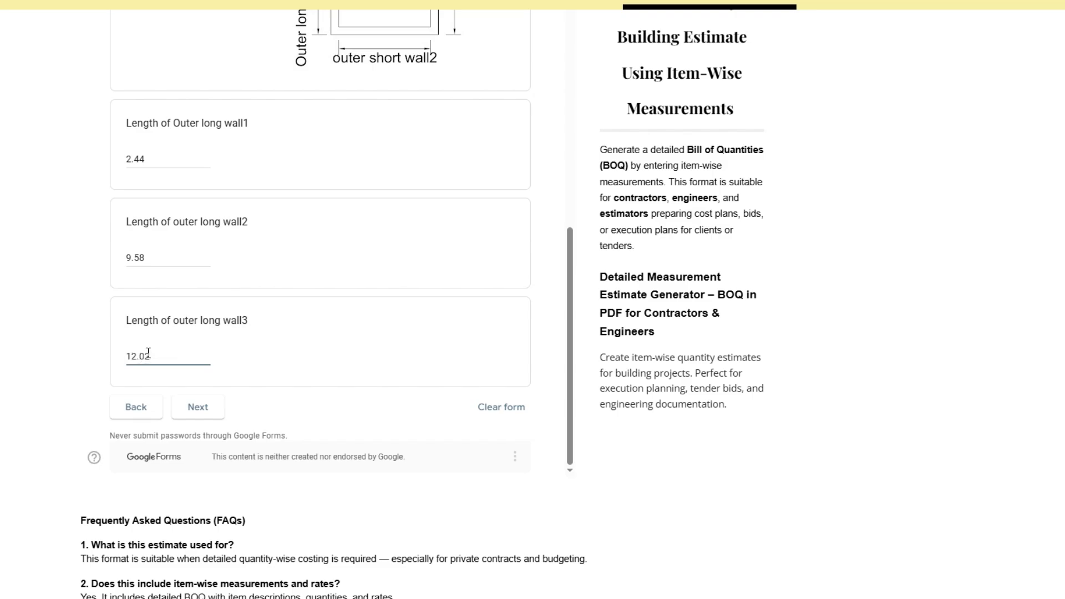
# - Skip outer long walls 4 to 6 and, consulting plan.jpg, enter 2.7 for outer short wall1 and 3.6 for outer short wall2
pyautogui.click(198, 408)
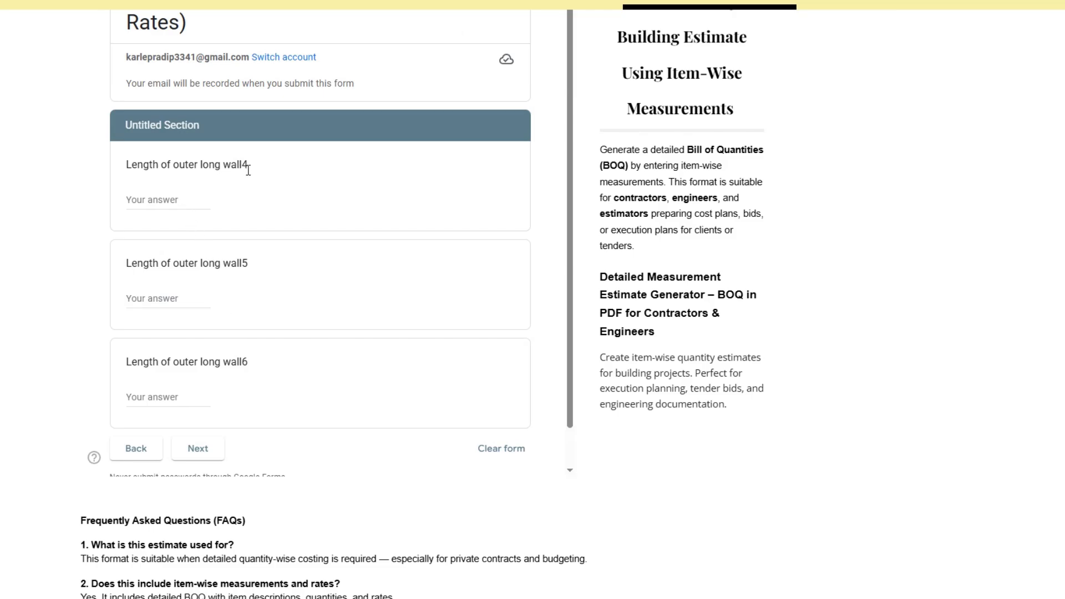
pyautogui.click(202, 454)
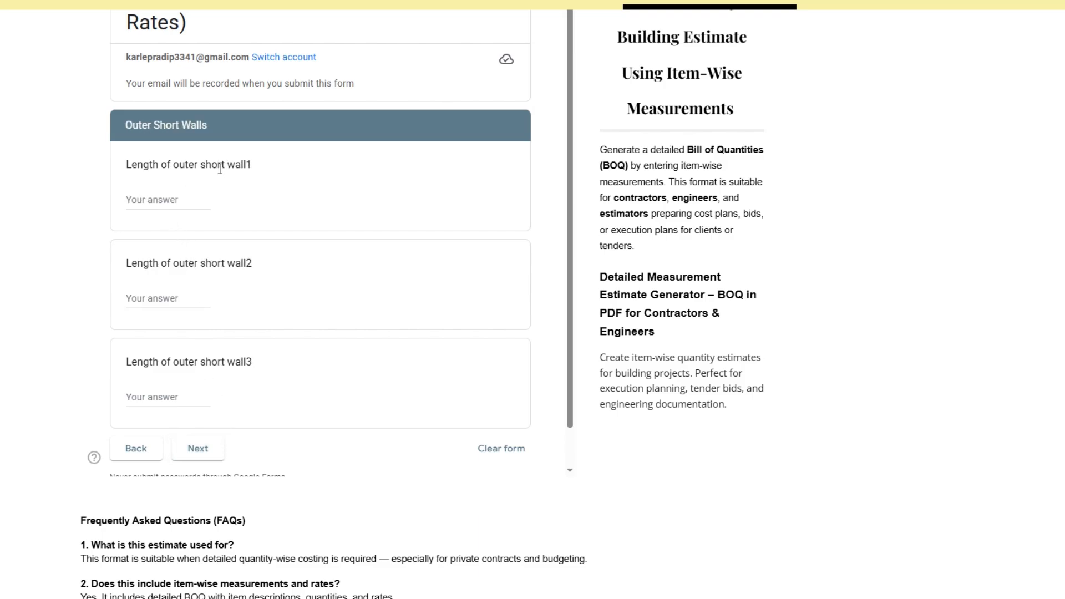
pyautogui.click(721, 598)
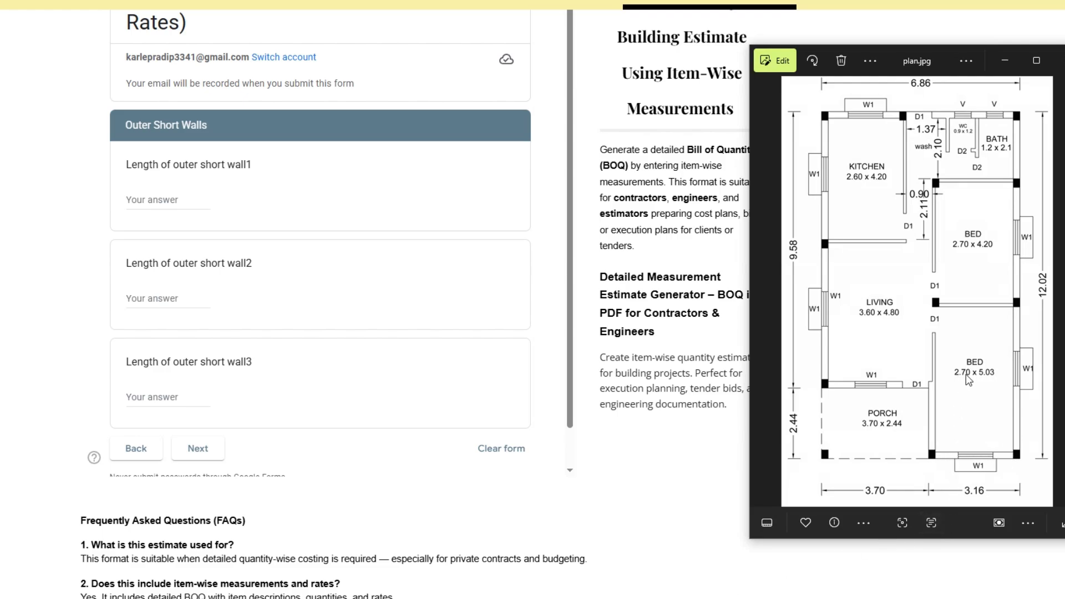
pyautogui.click(157, 200)
pyautogui.write('2.7')
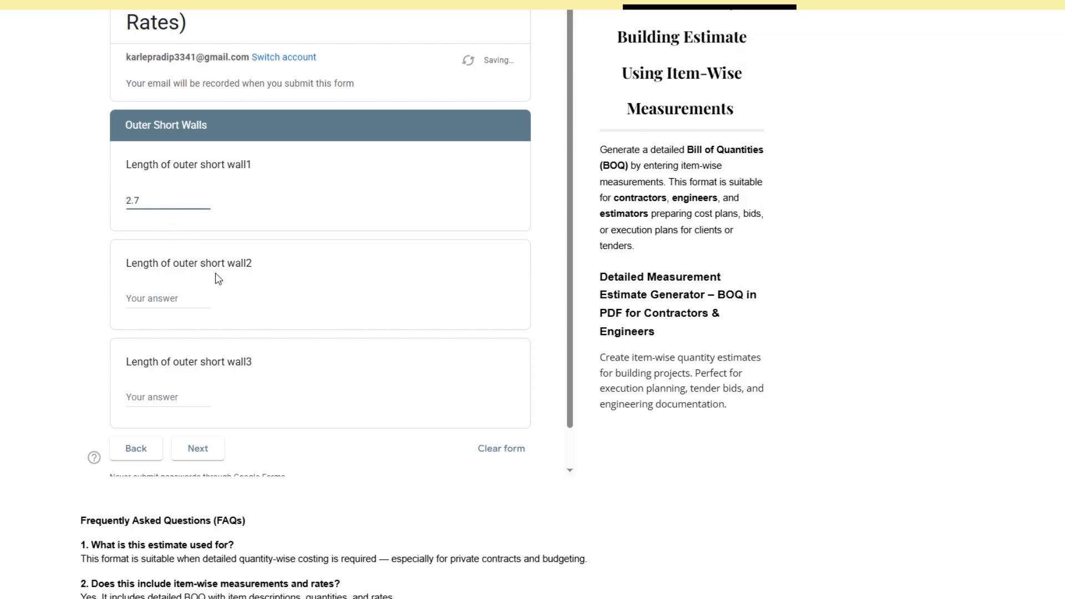
pyautogui.hotkey('alt', 'Tab')
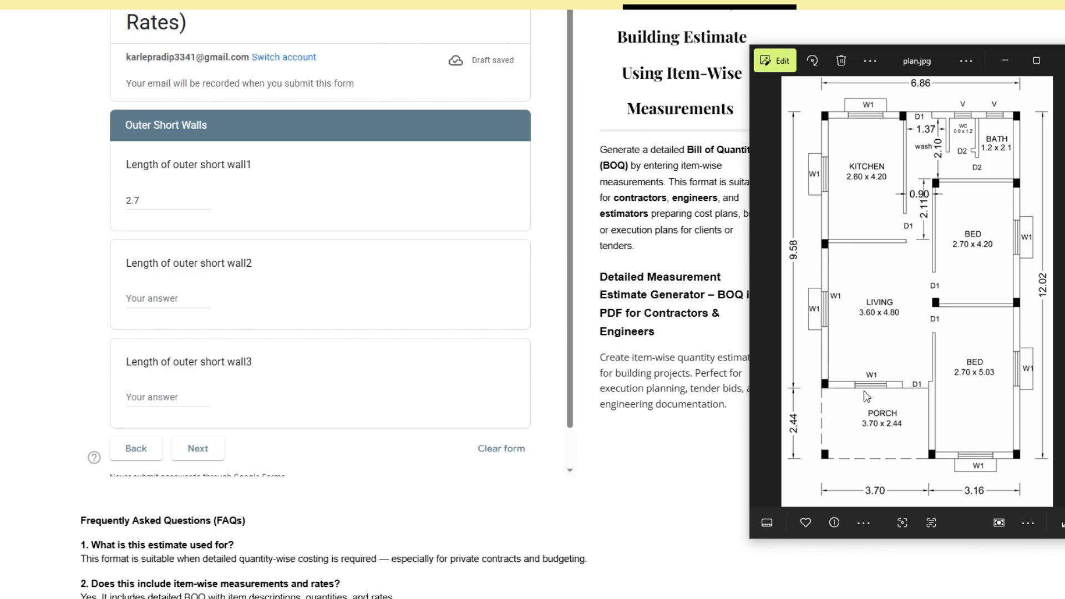
pyautogui.click(155, 298)
pyautogui.write('3.6')
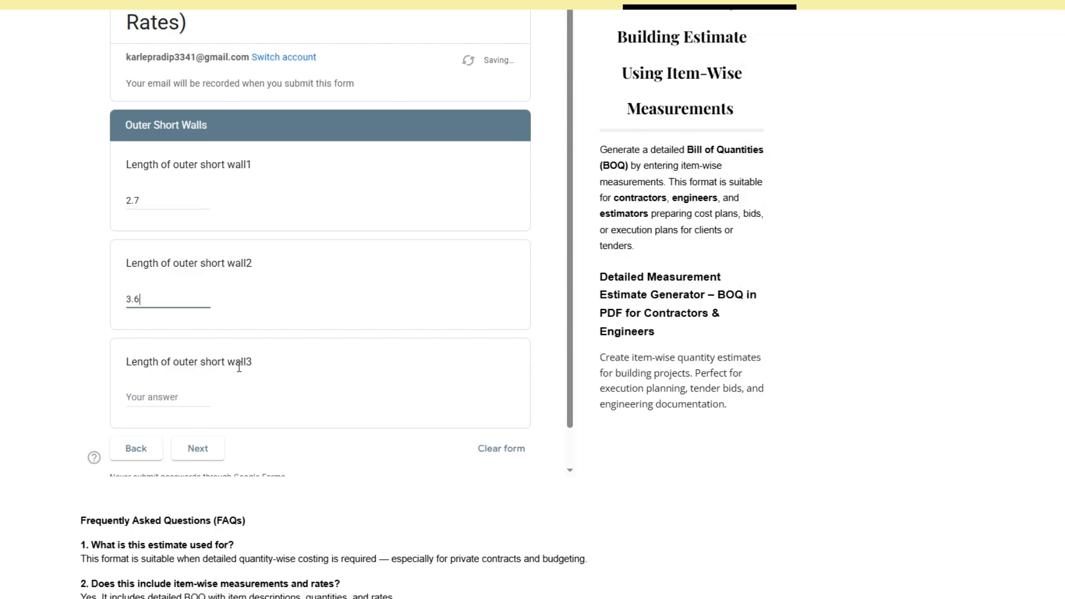
# - Check the overall width on plan.jpg, enter 6.4 for outer short wall3, and skip outer short walls 4 to 6
pyautogui.click(676, 594)
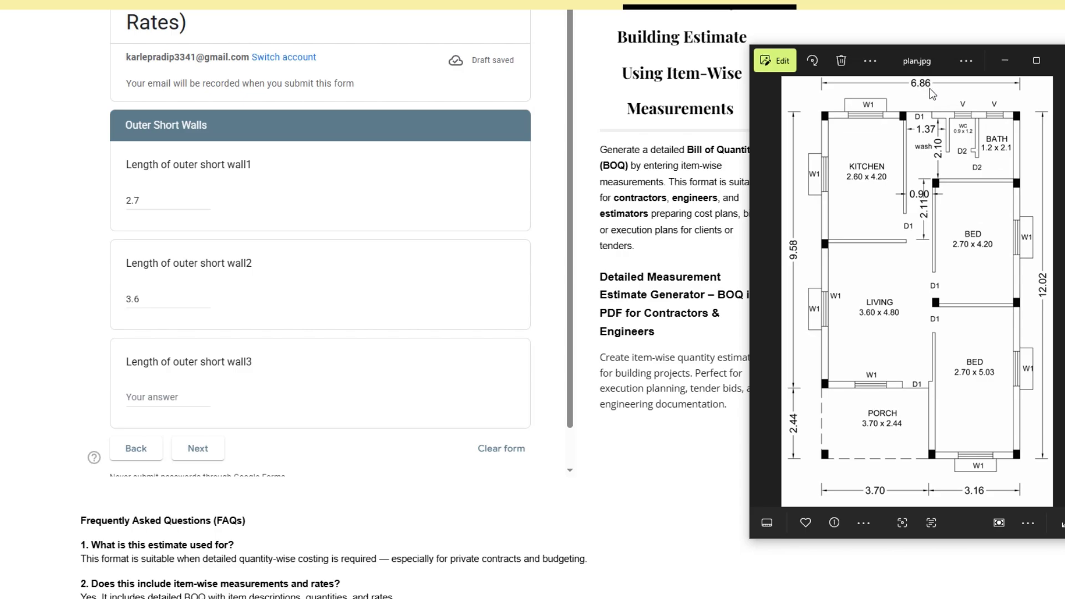
pyautogui.click(147, 396)
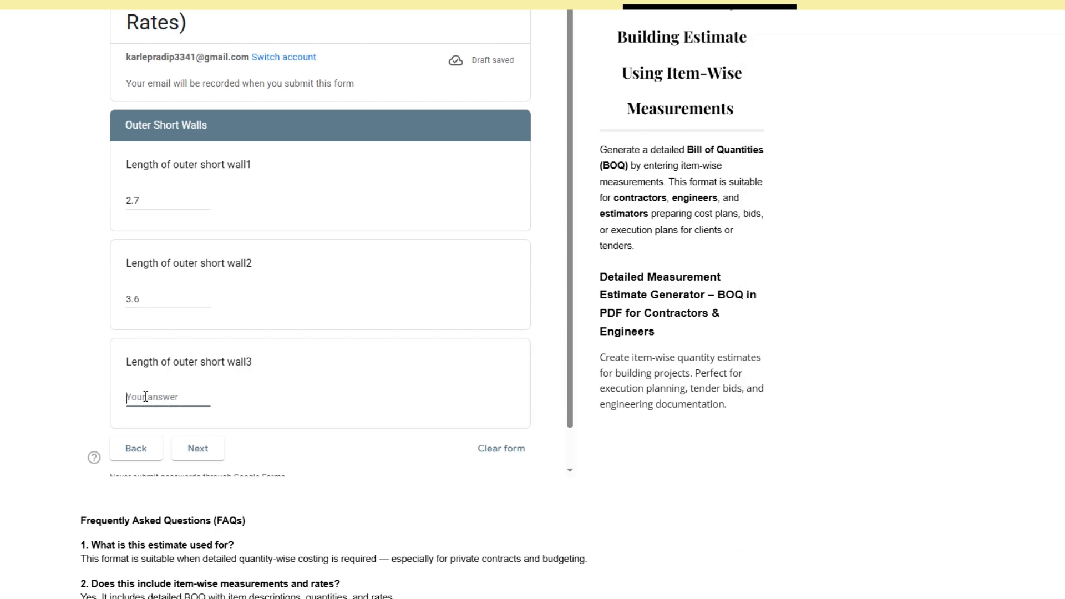
pyautogui.write('6.4')
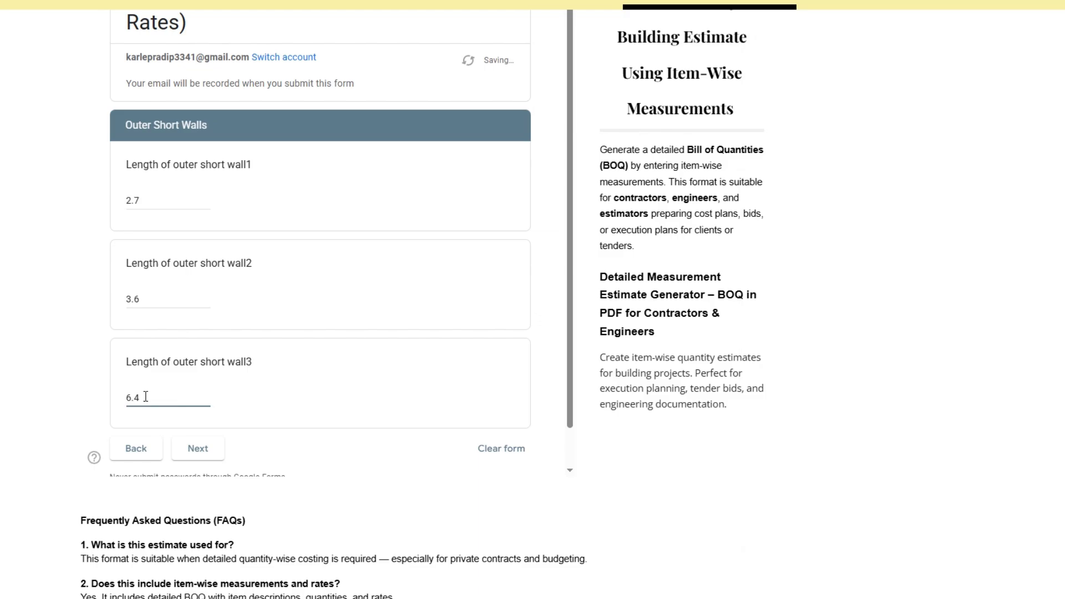
pyautogui.click(190, 451)
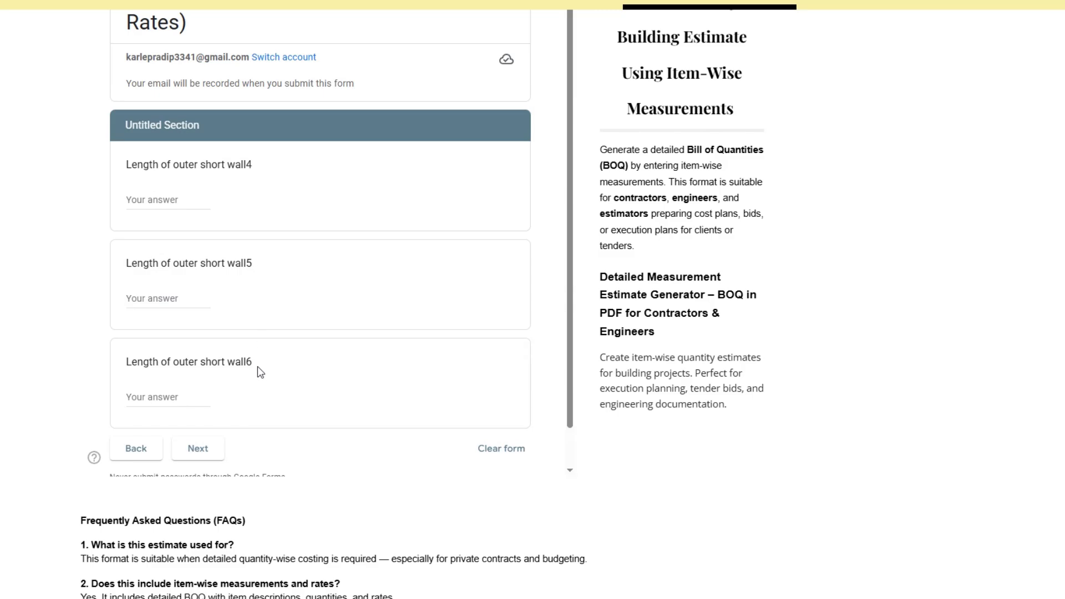
pyautogui.click(199, 449)
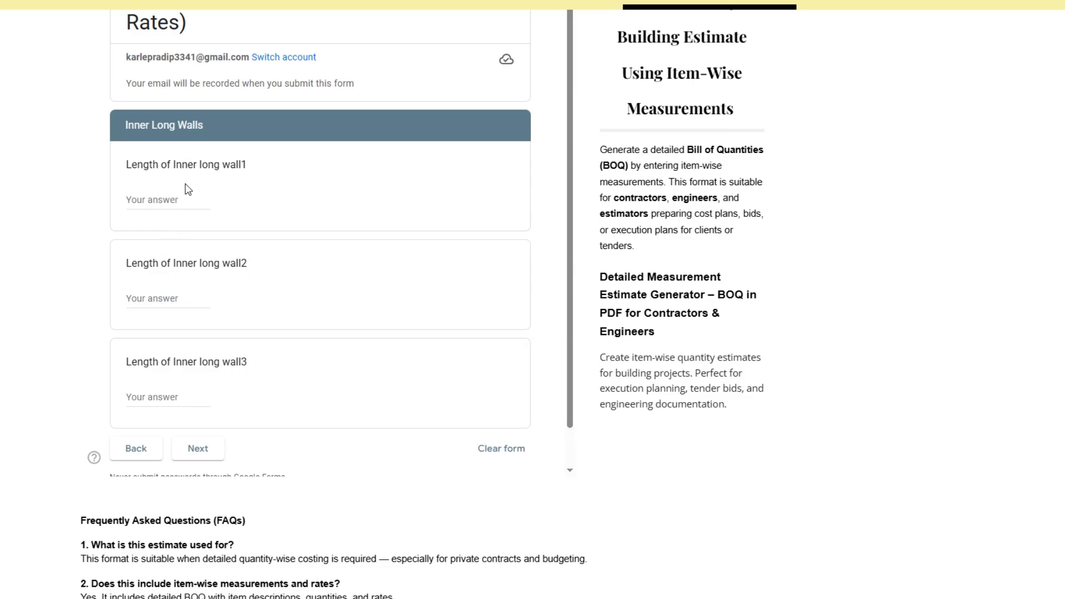
# - Using the room sizes on plan.jpg, enter inner long wall lengths 2.7, 4.2 and 4.2 for walls 1 to 3 and continue
pyautogui.click(699, 598)
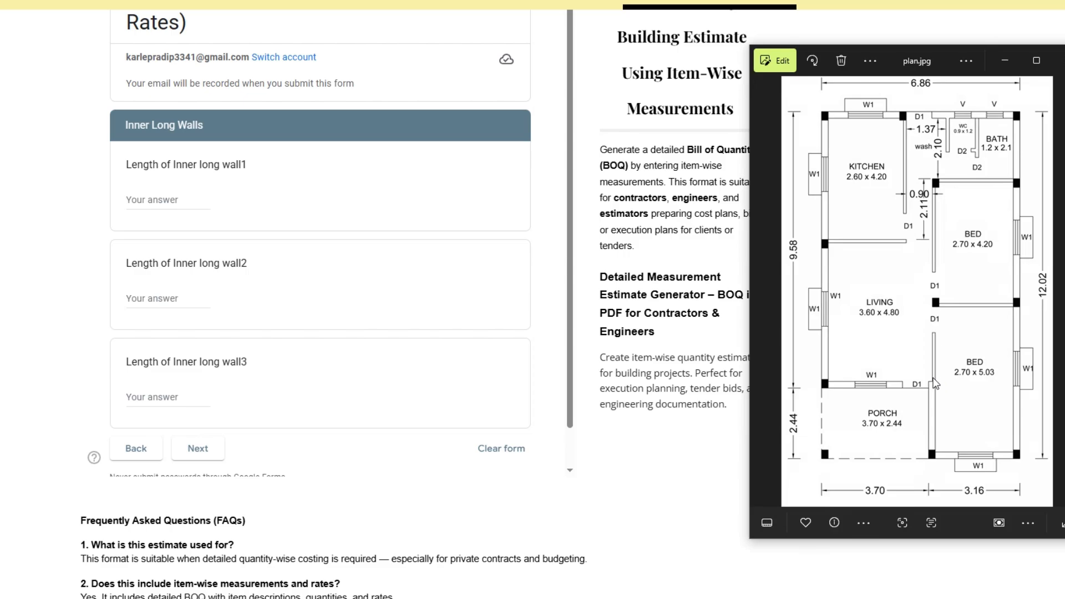
pyautogui.click(157, 200)
pyautogui.write('2.')
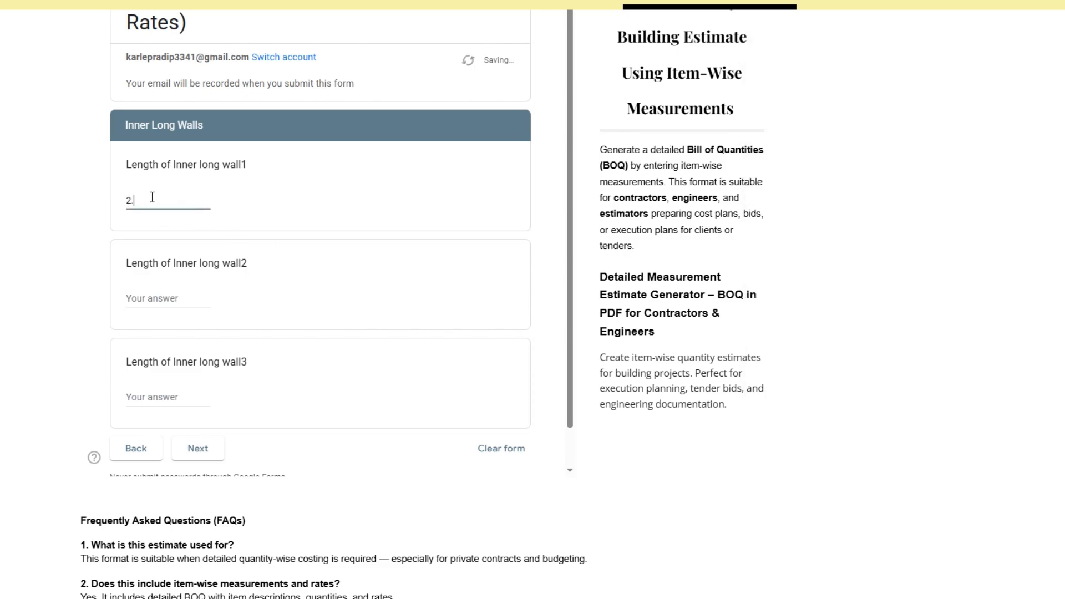
pyautogui.write('7')
pyautogui.hotkey('alt', 'Tab')
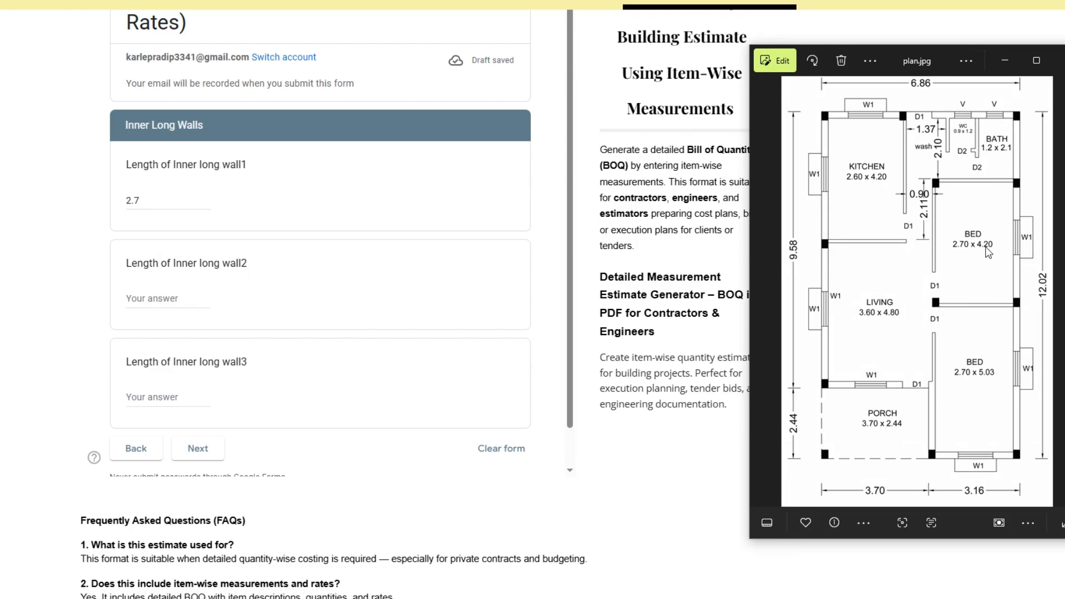
pyautogui.click(139, 299)
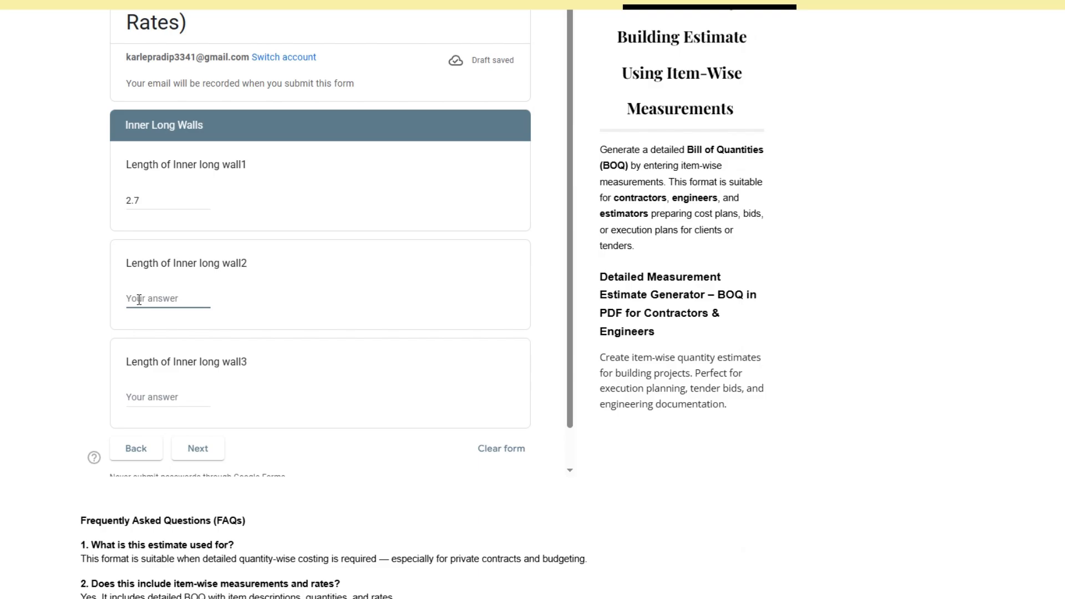
pyautogui.write('4.2')
pyautogui.click(651, 596)
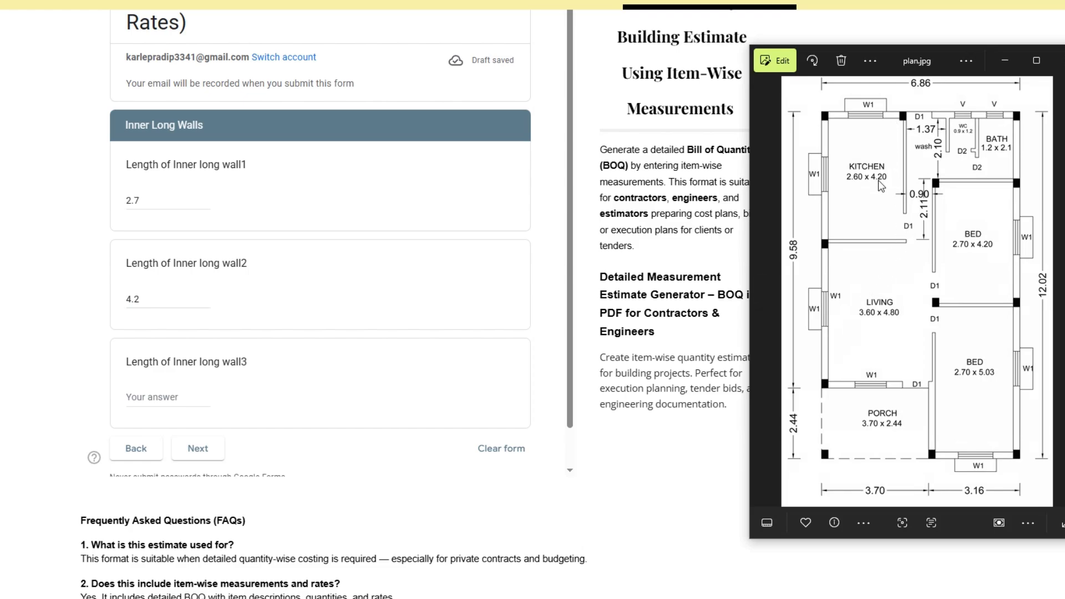
pyautogui.click(140, 391)
pyautogui.write('4.2')
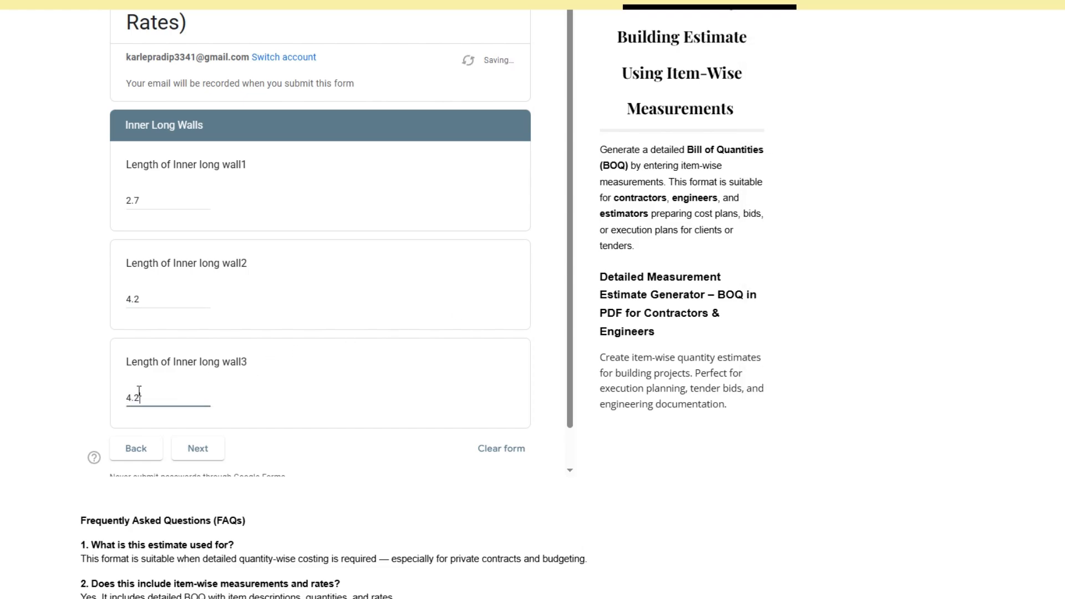
pyautogui.click(198, 451)
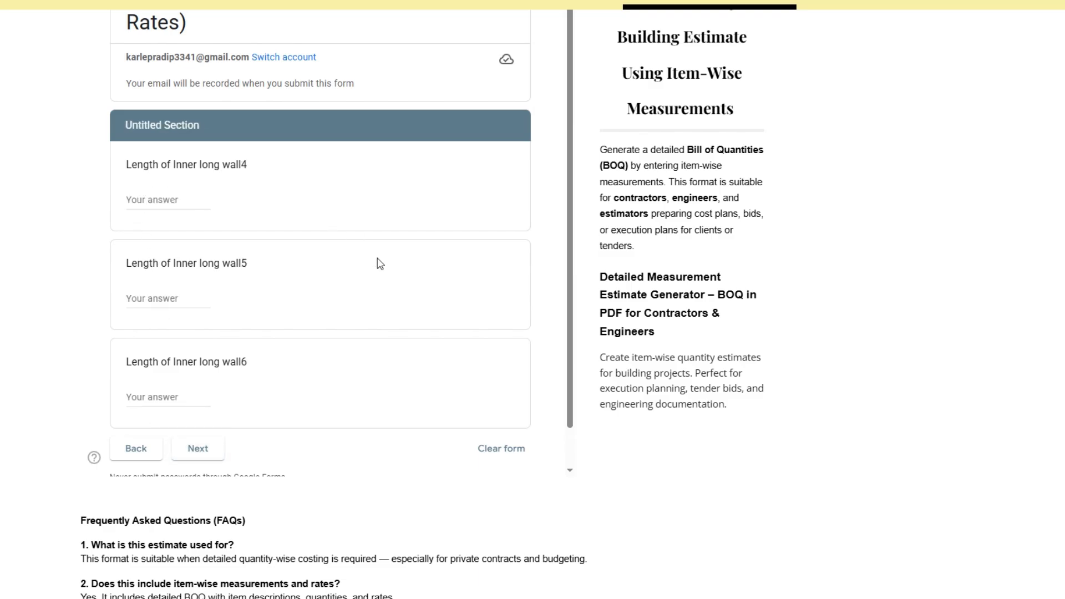
# - Check the WC size on plan.jpg, enter 1.2 for inner long wall4, and continue to the inner short walls
pyautogui.hotkey('alt', 'Tab')
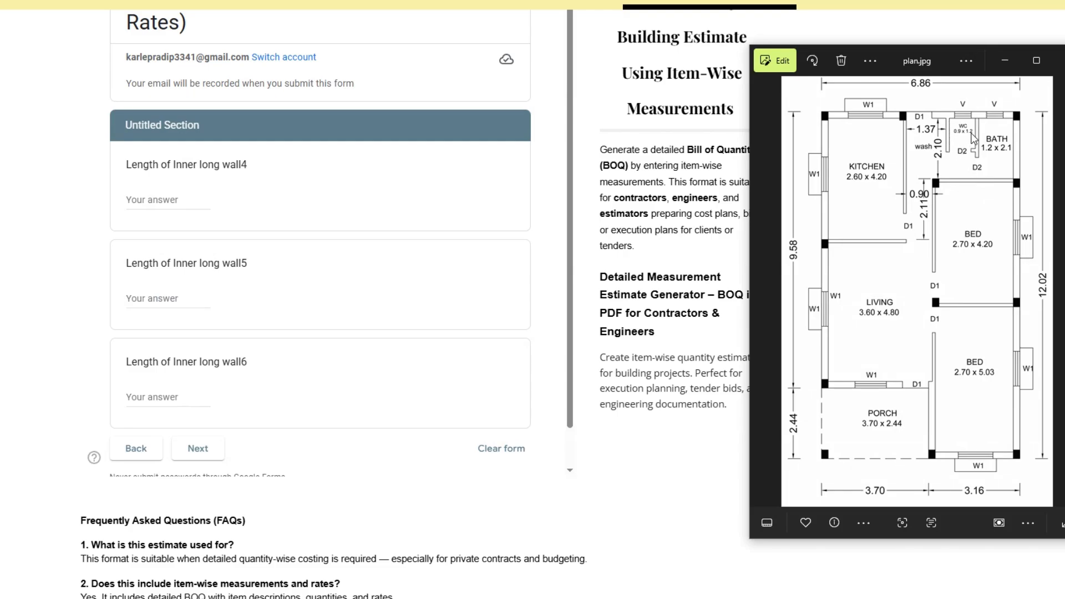
pyautogui.click(144, 201)
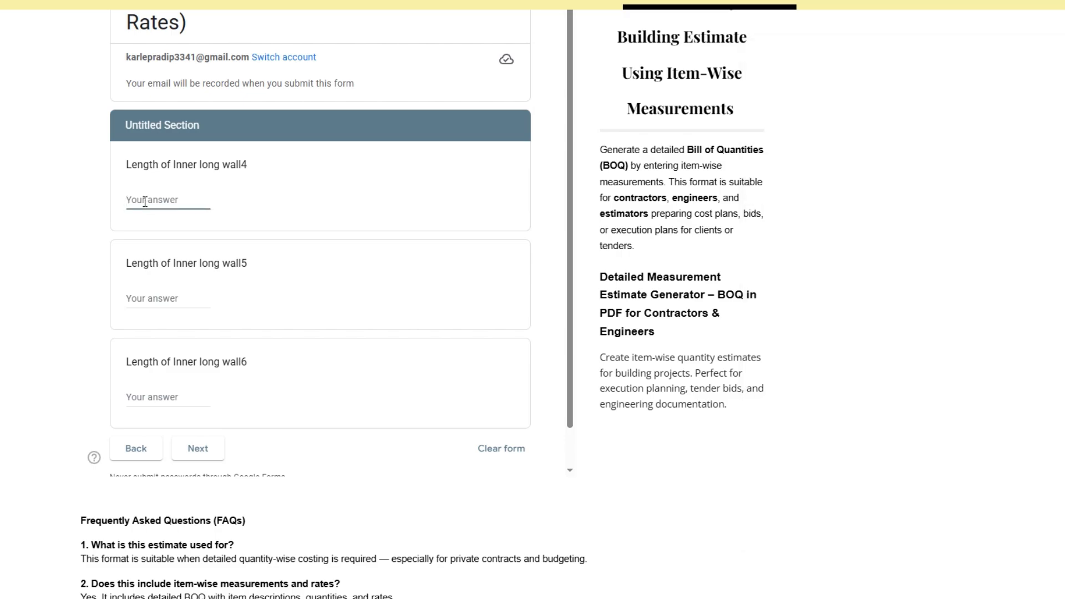
pyautogui.write('1.2')
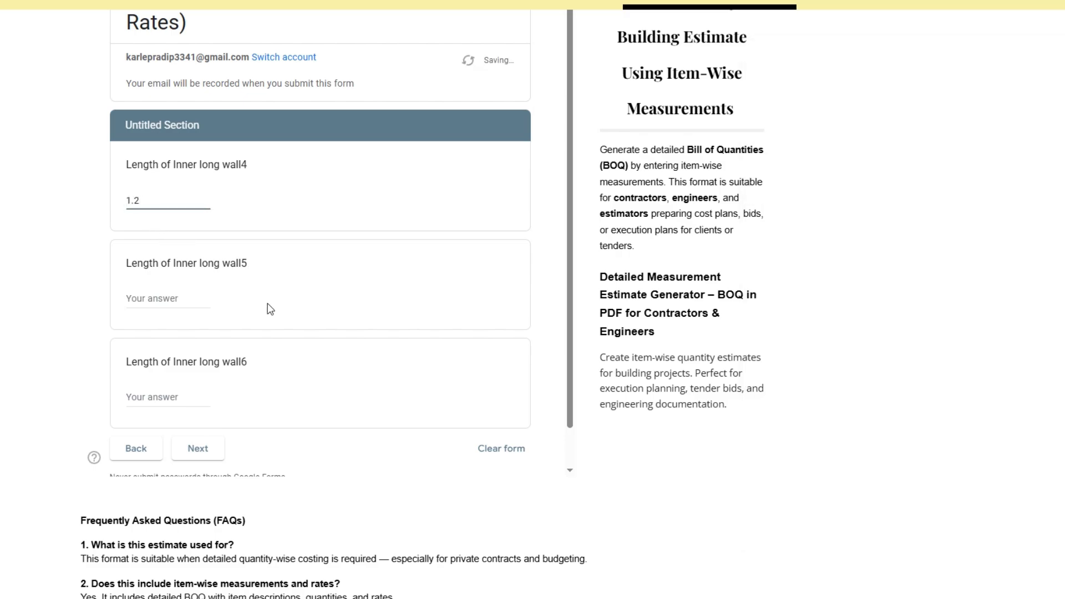
pyautogui.click(204, 455)
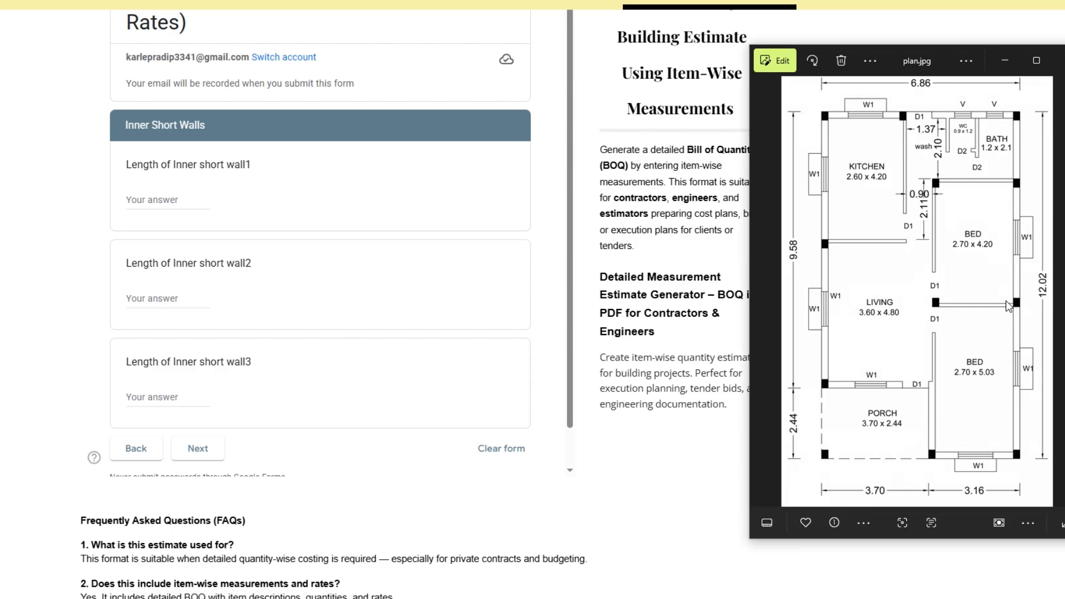
# - Using the room widths on plan.jpg, enter inner short wall lengths 2.7, 3.6 and 2.7 for walls 1 to 3 and continue
pyautogui.click(161, 199)
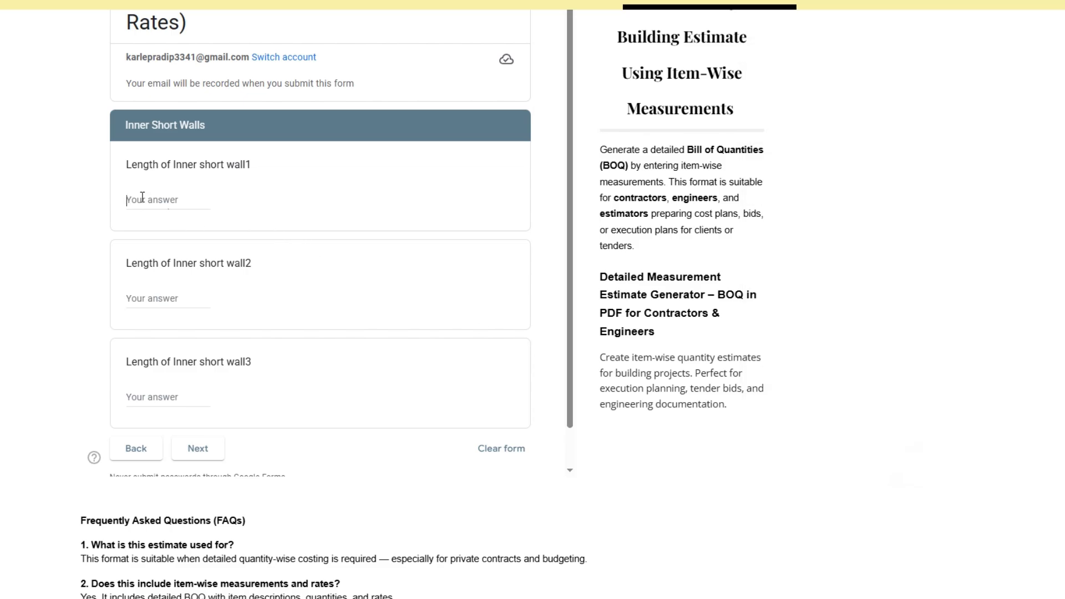
pyautogui.write('2.7')
pyautogui.hotkey('alt', 'Tab')
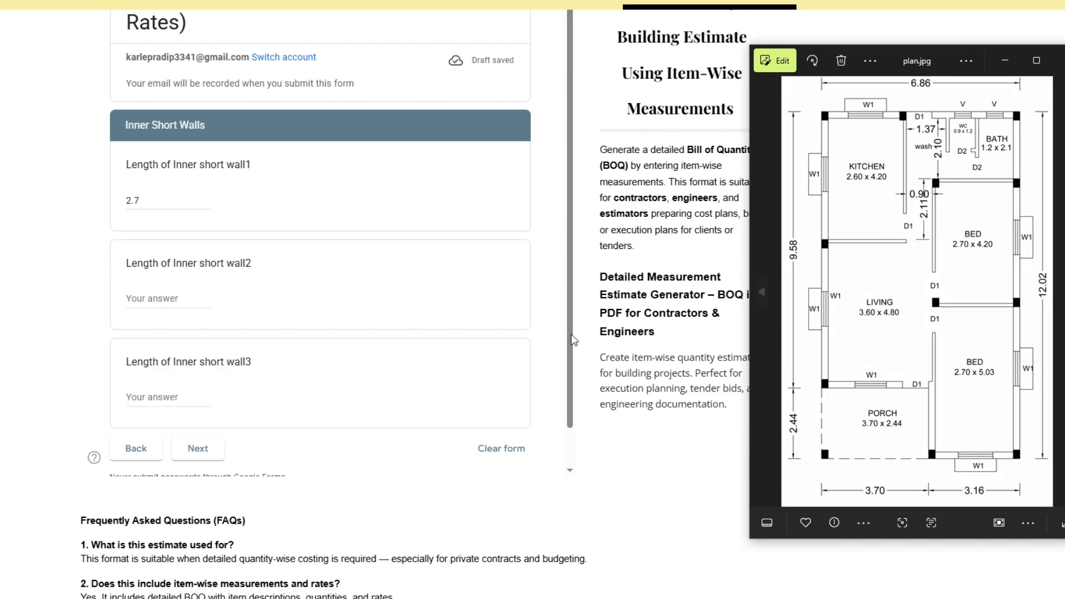
pyautogui.click(145, 299)
pyautogui.write('3.6')
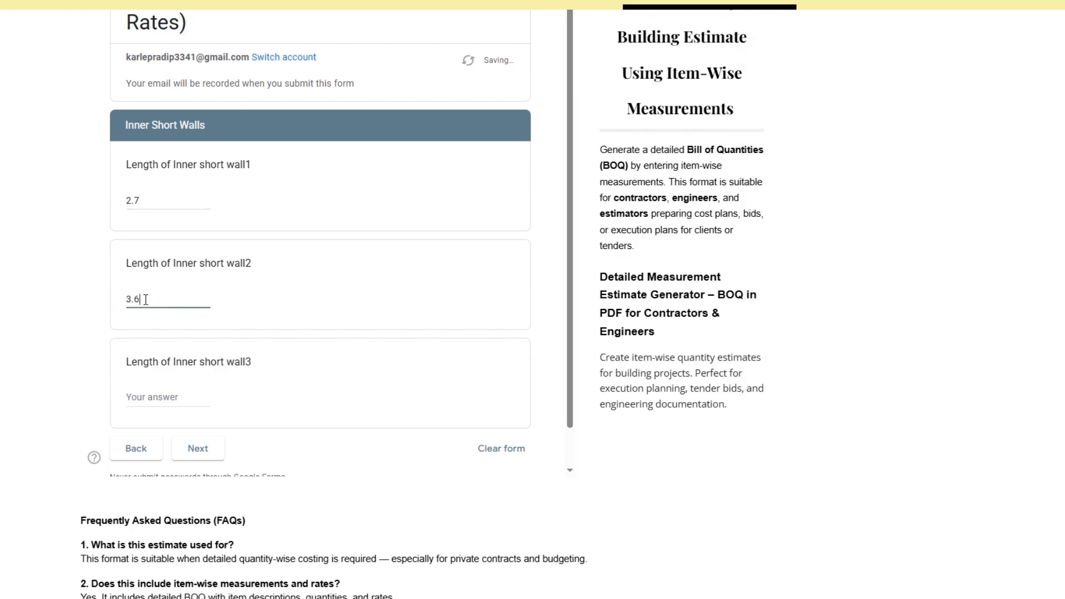
pyautogui.click(665, 597)
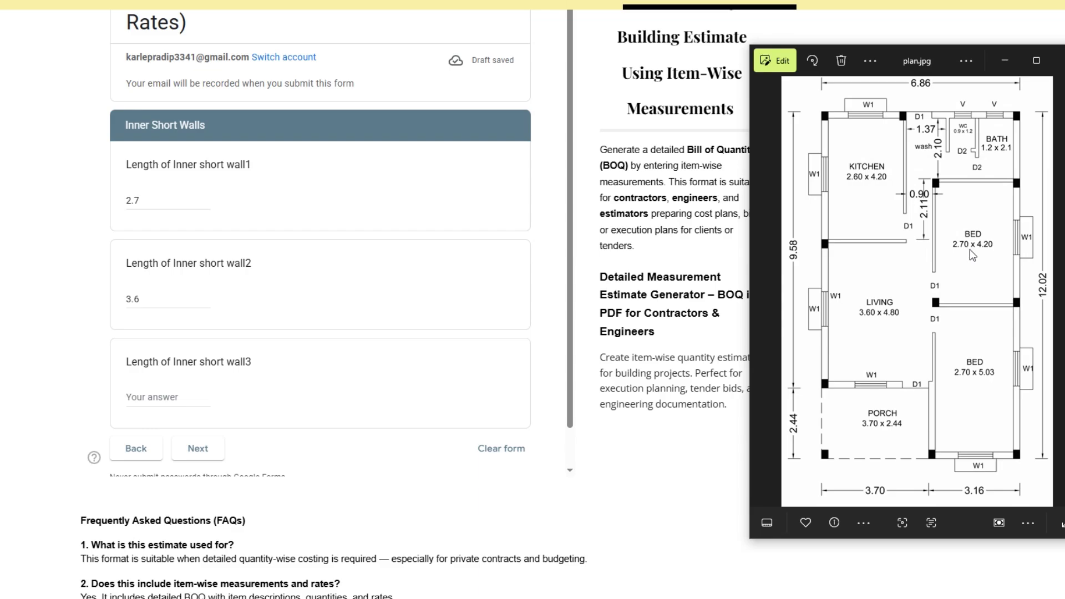
pyautogui.click(135, 397)
pyautogui.write('2.7')
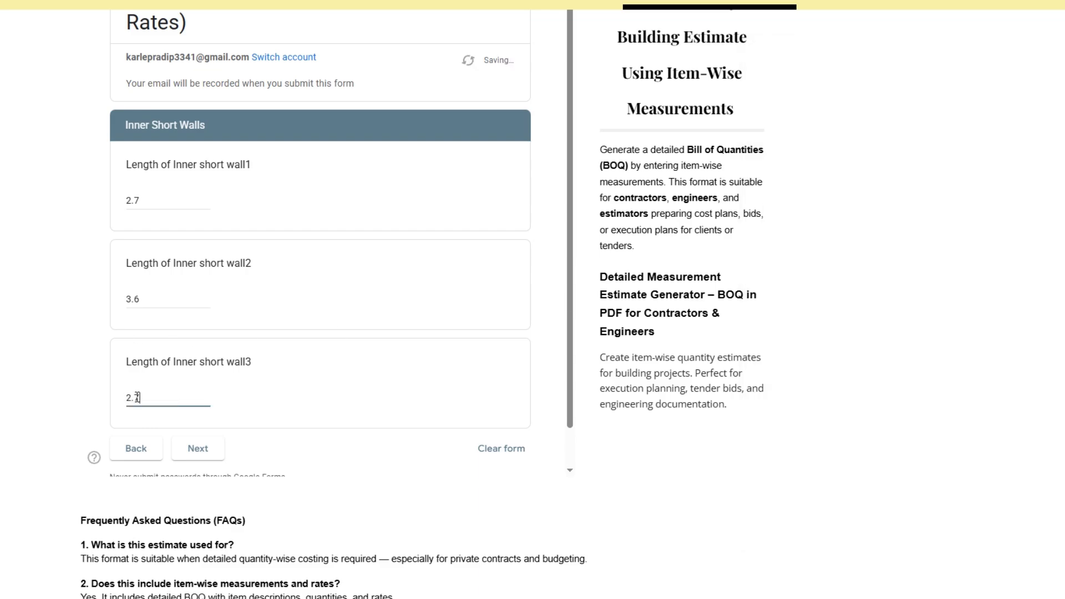
pyautogui.click(198, 450)
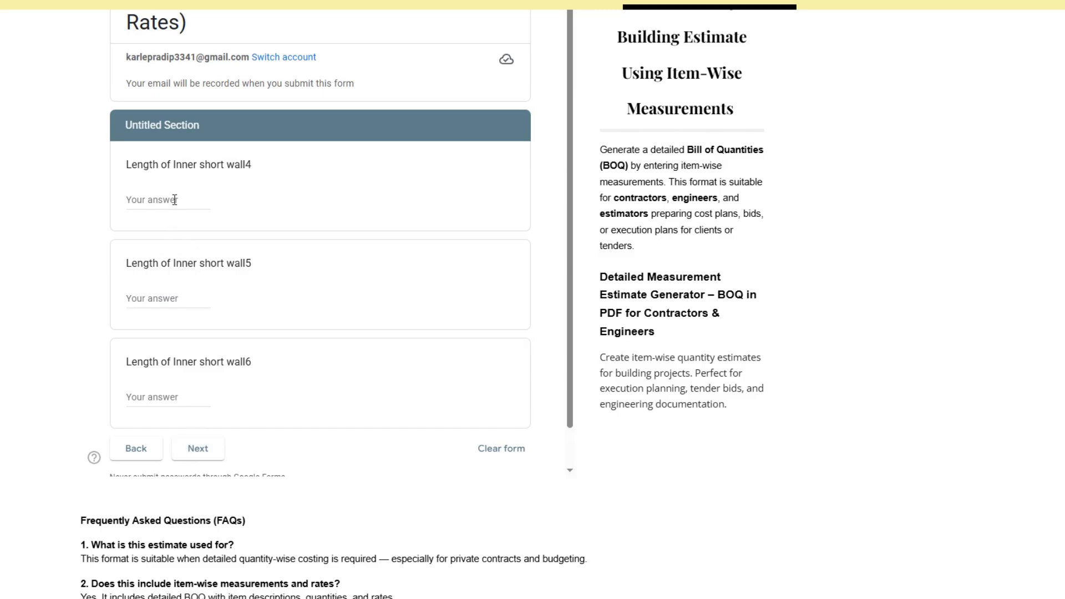
# - Check the WC width on plan.jpg, enter 0.9 for inner short wall4, and continue to the excavation and height questions
pyautogui.hotkey('alt', 'Tab')
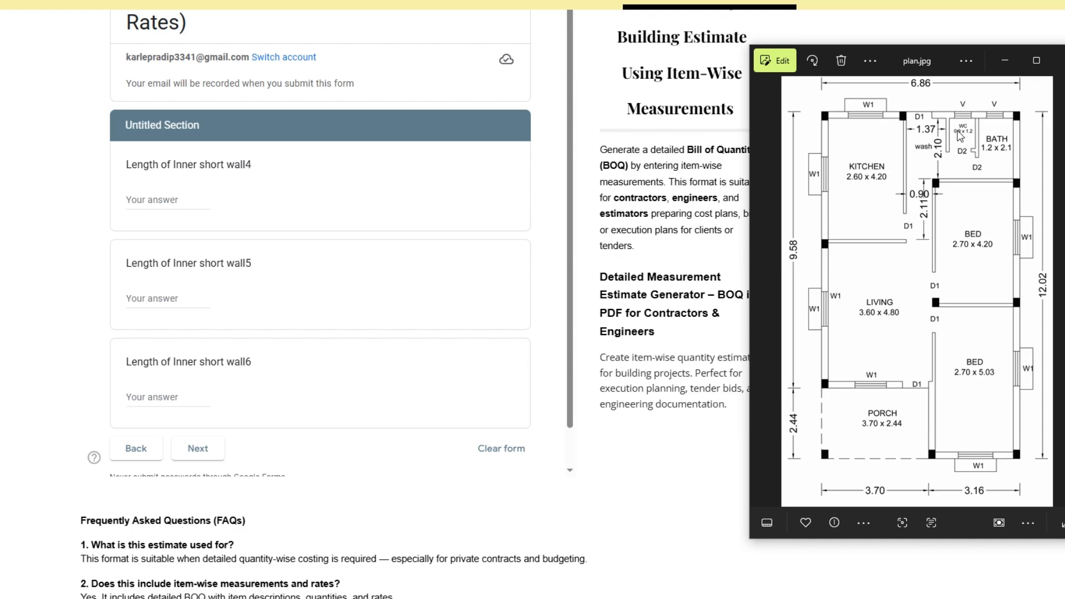
pyautogui.click(151, 198)
pyautogui.write('0.9')
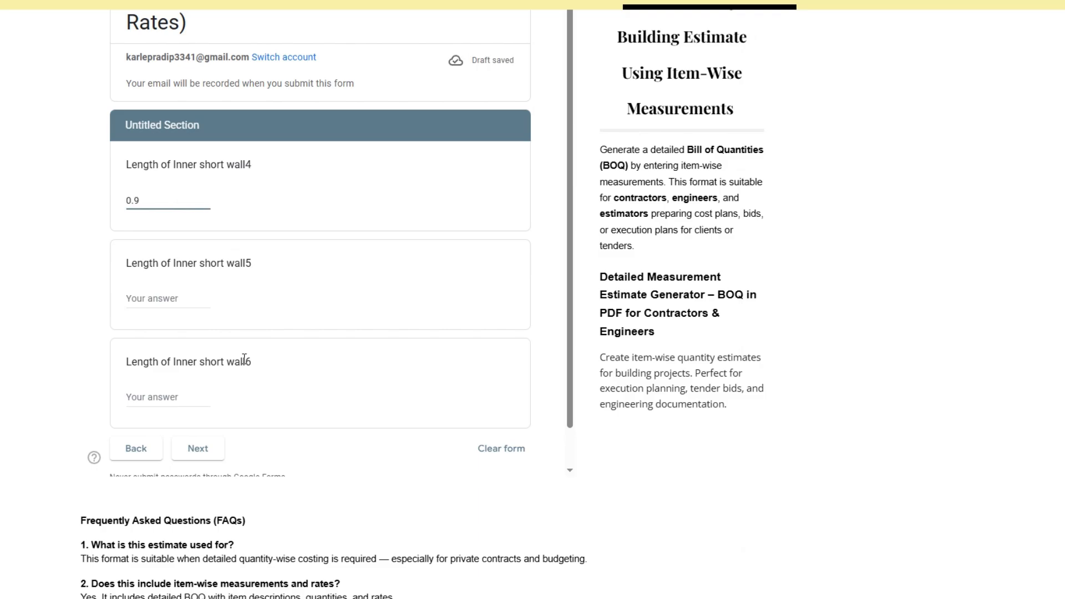
pyautogui.click(205, 451)
# - Enter excavation depth 1, plinth height 1, floor height 3 and slab thickness 0.12
pyautogui.scroll(-1, 269, 262)
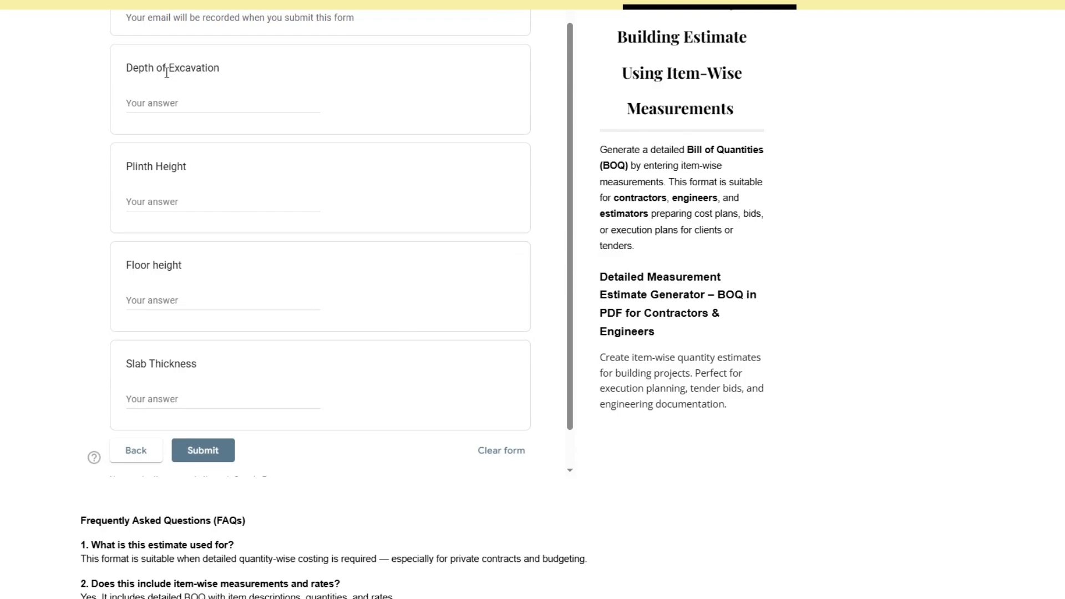
pyautogui.click(148, 103)
pyautogui.write('1')
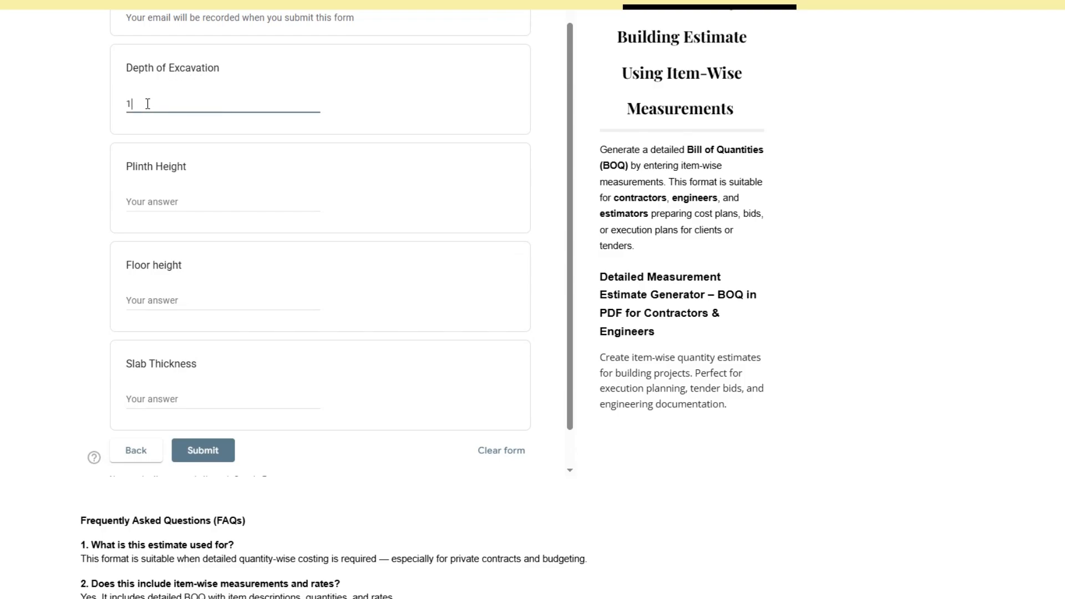
pyautogui.click(149, 202)
pyautogui.write('1')
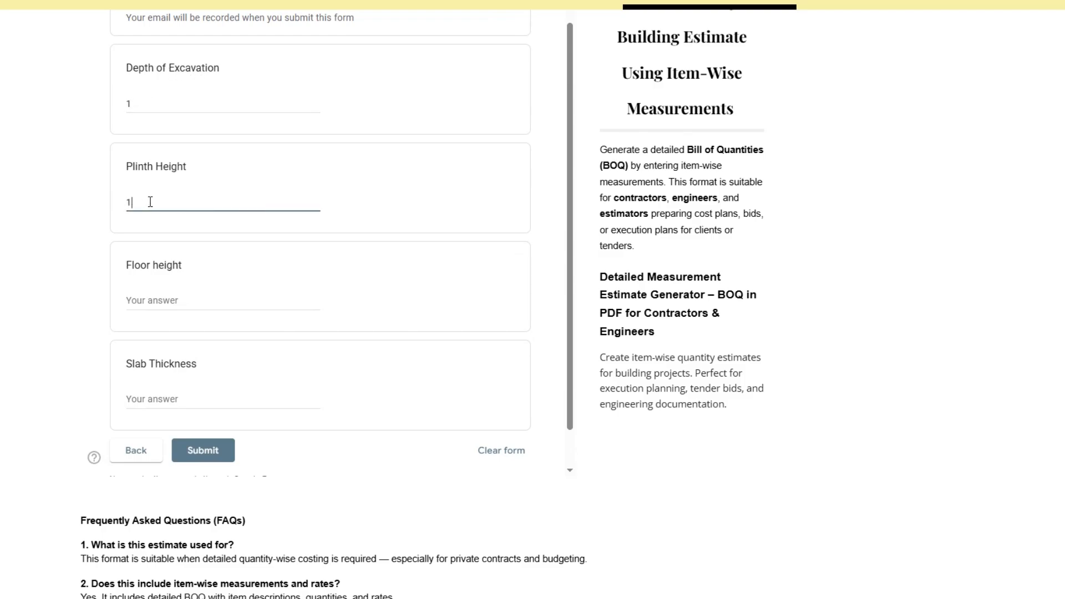
pyautogui.click(156, 300)
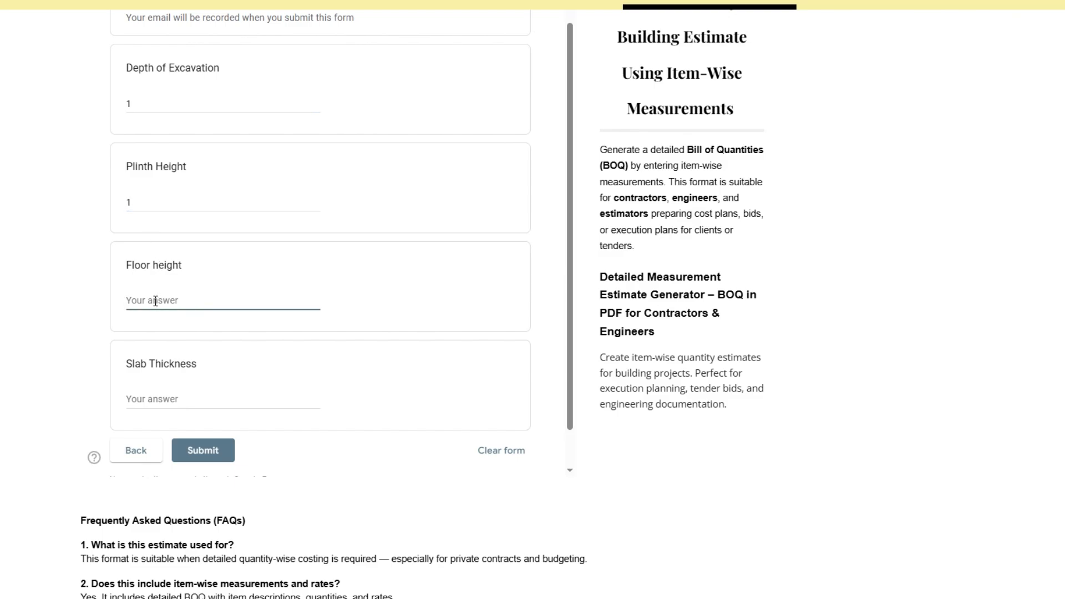
pyautogui.write('3')
pyautogui.click(144, 399)
pyautogui.write('0.12')
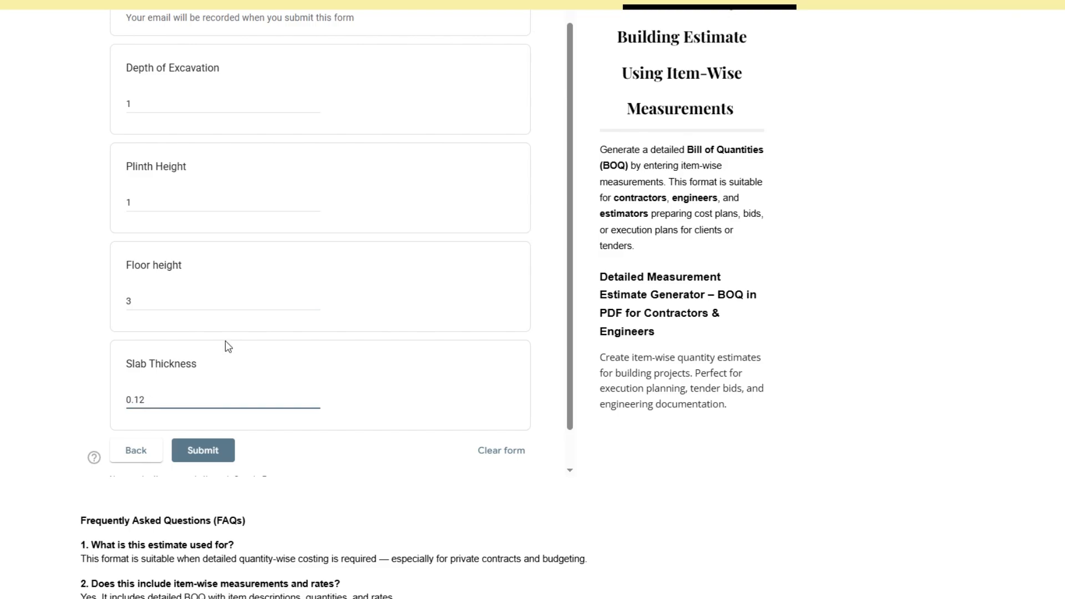
# - Submit the completed measurement form, switch to the Gmail inbox and open the PDF attached to the newest "Your PDF File" message
pyautogui.scroll(-1, 225, 340)
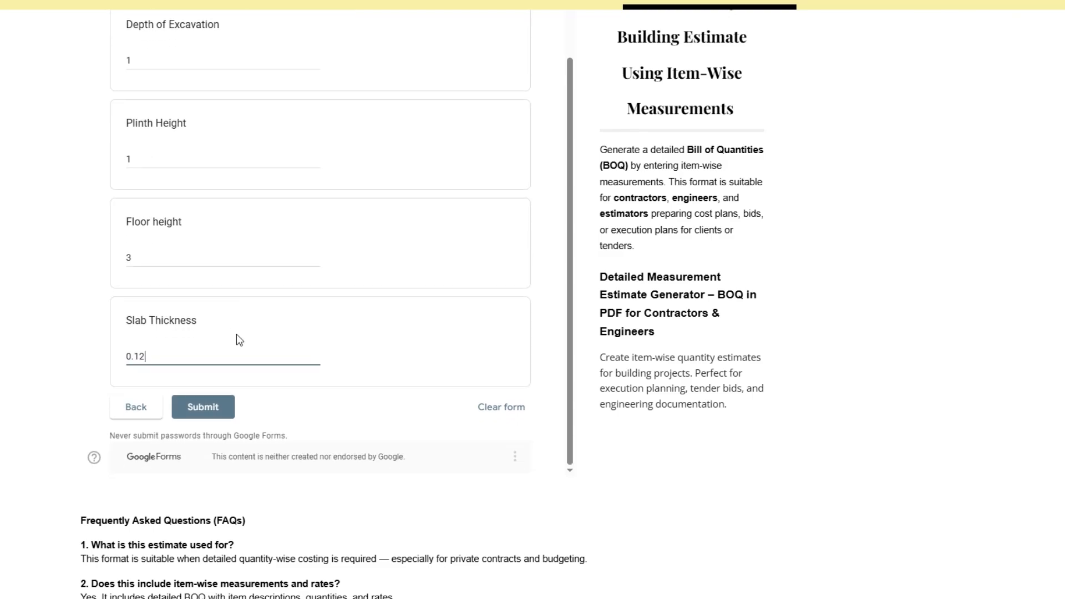
pyautogui.click(201, 413)
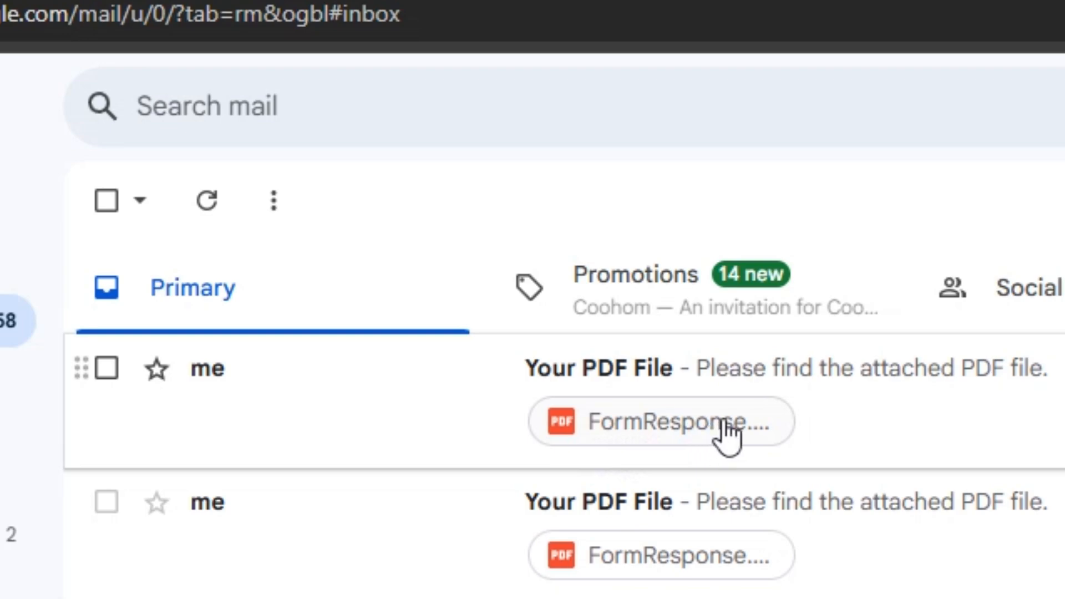
pyautogui.click(724, 423)
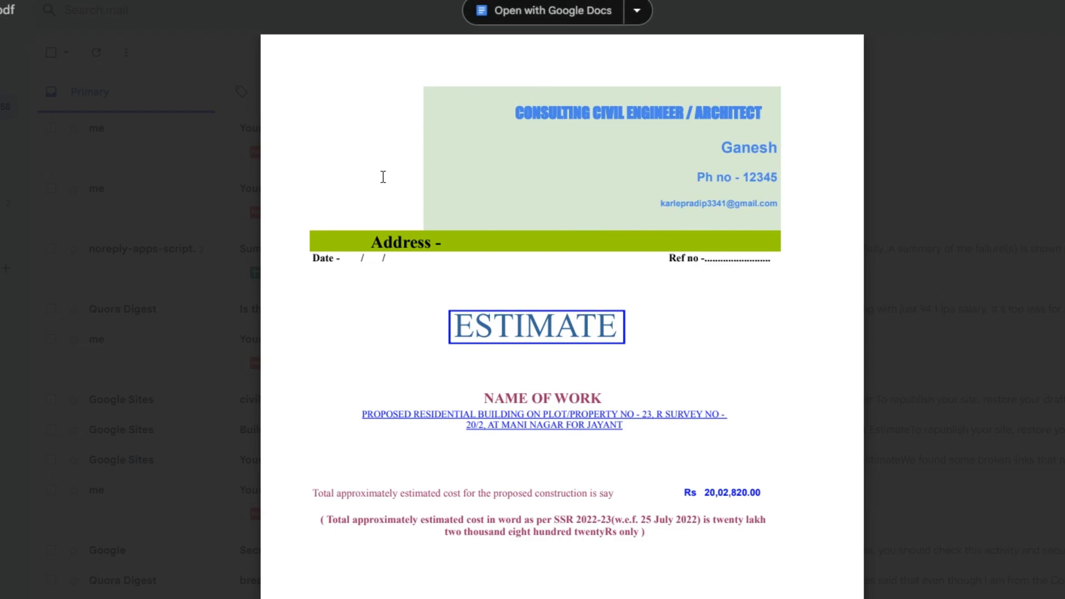
# - Review the estimate PDF's cover page, General Estimate totals and the item rates, quantities and amounts in the Abstract of Cost
pyautogui.scroll(-14, 561, 269)
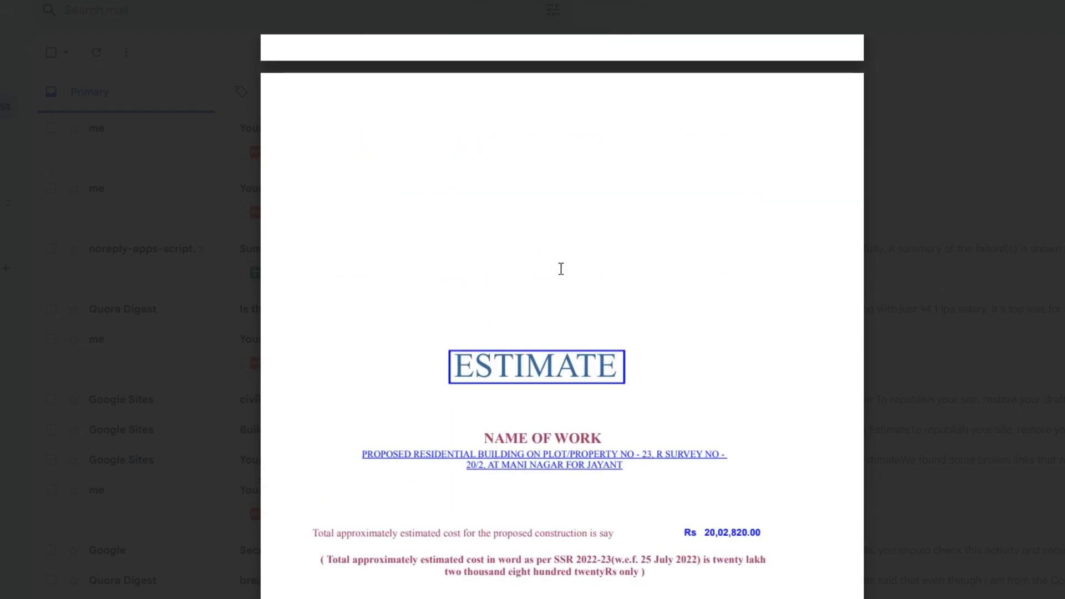
pyautogui.scroll(-1, 561, 269)
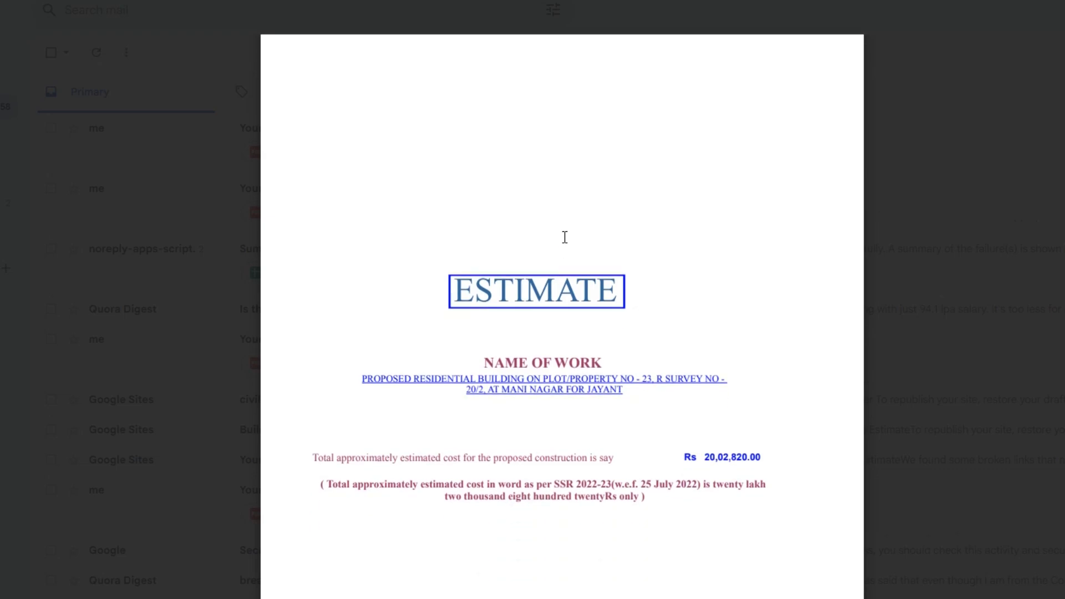
pyautogui.scroll(-1, 564, 237)
pyautogui.scroll(1, 564, 238)
pyautogui.scroll(-12, 565, 237)
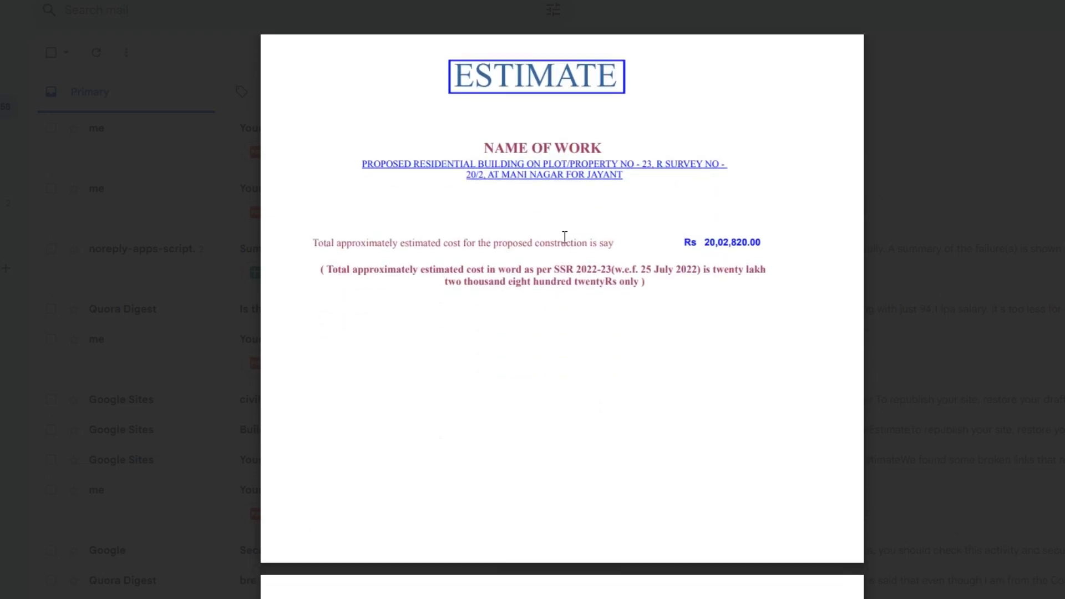
pyautogui.scroll(-12, 564, 237)
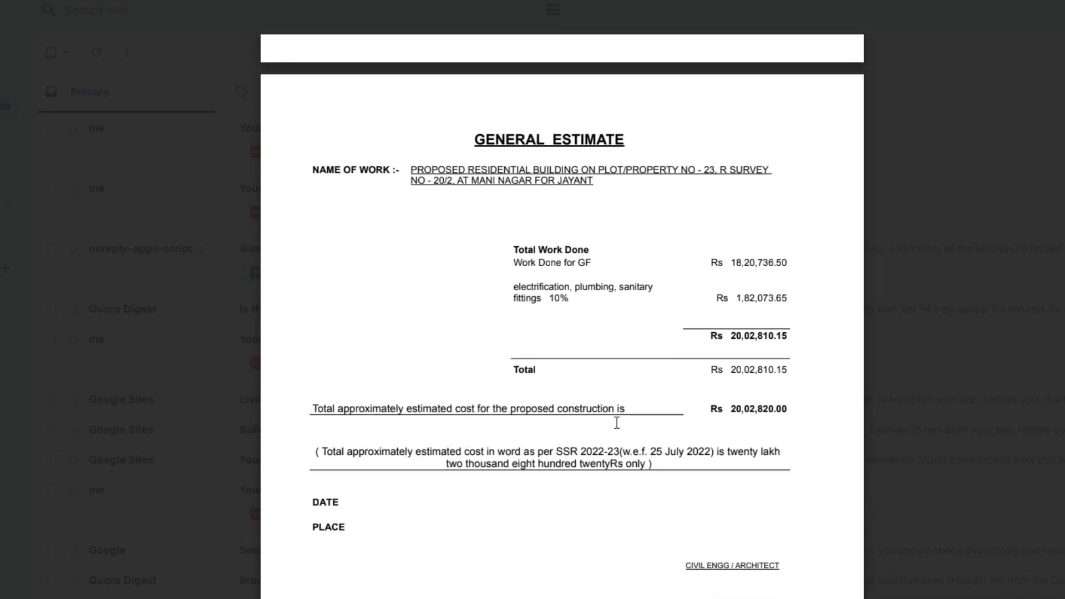
pyautogui.scroll(-5, 616, 423)
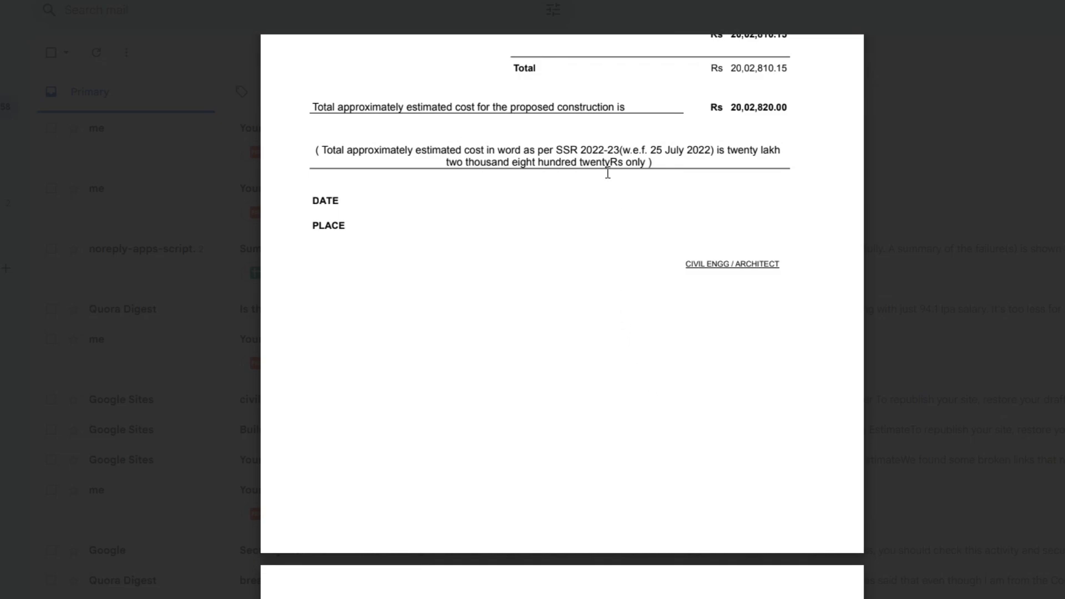
pyautogui.scroll(-9, 607, 173)
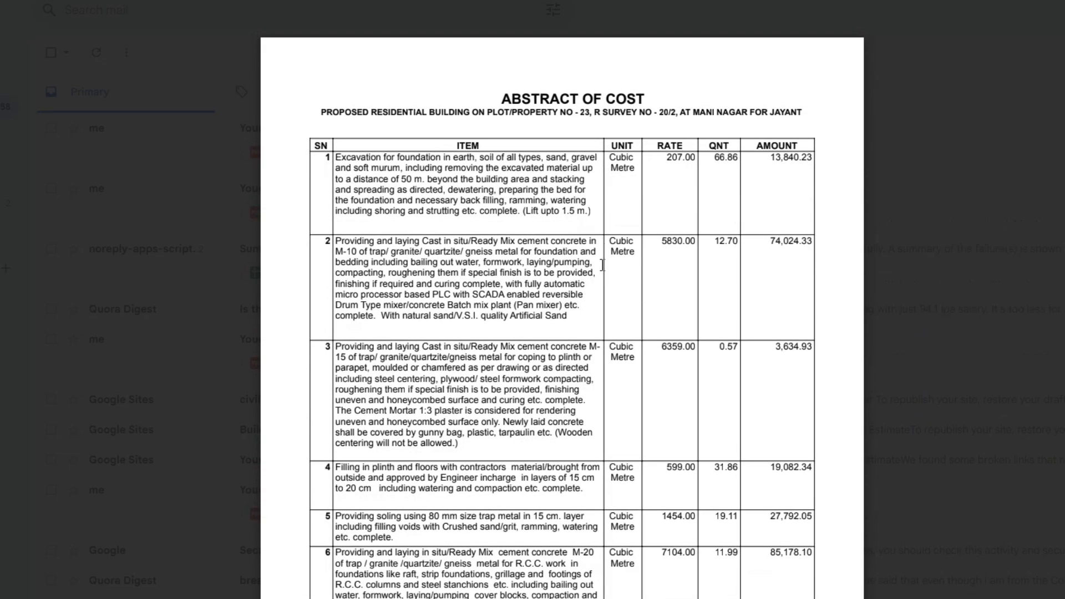
pyautogui.scroll(-20, 603, 265)
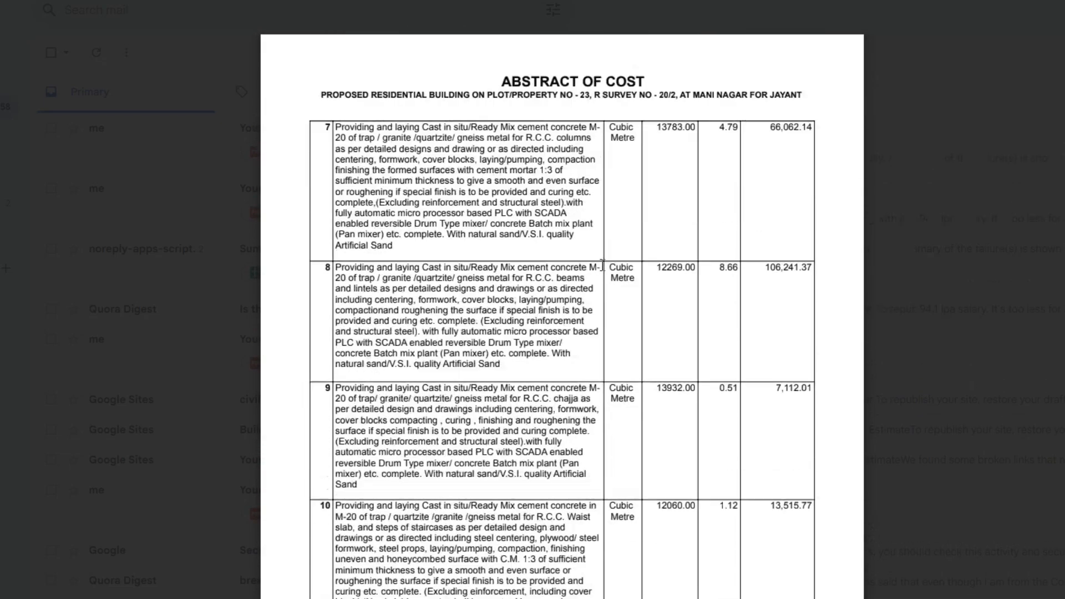
pyautogui.scroll(-20, 604, 271)
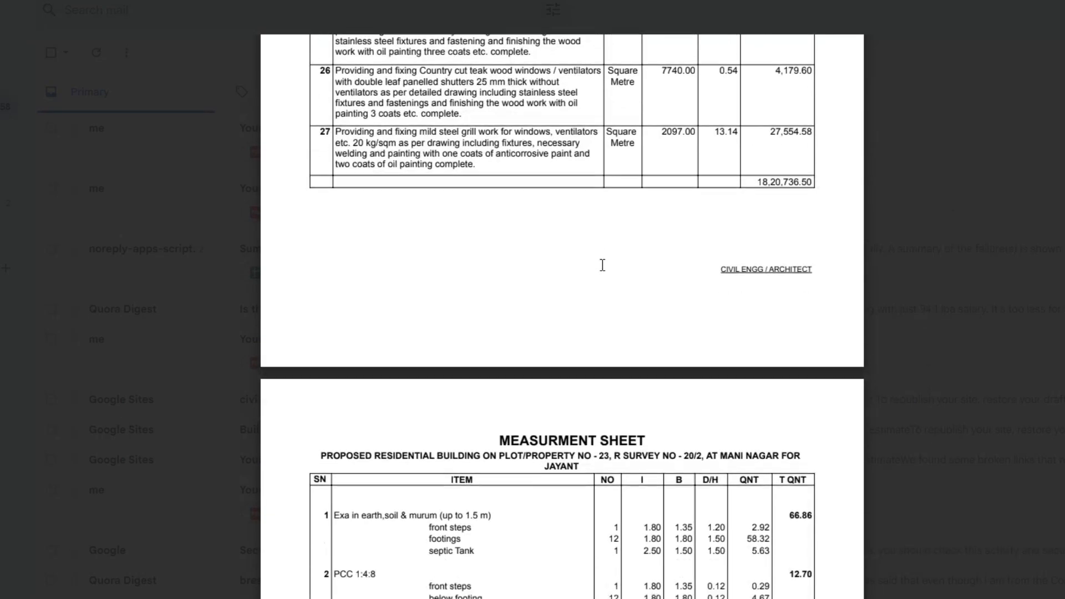
# - Examine the PDF's measurement sheet, covering excavation, concrete, brickwork, plaster, flooring, door and window quantities
pyautogui.scroll(-5, 602, 265)
pyautogui.scroll(4, 528, 231)
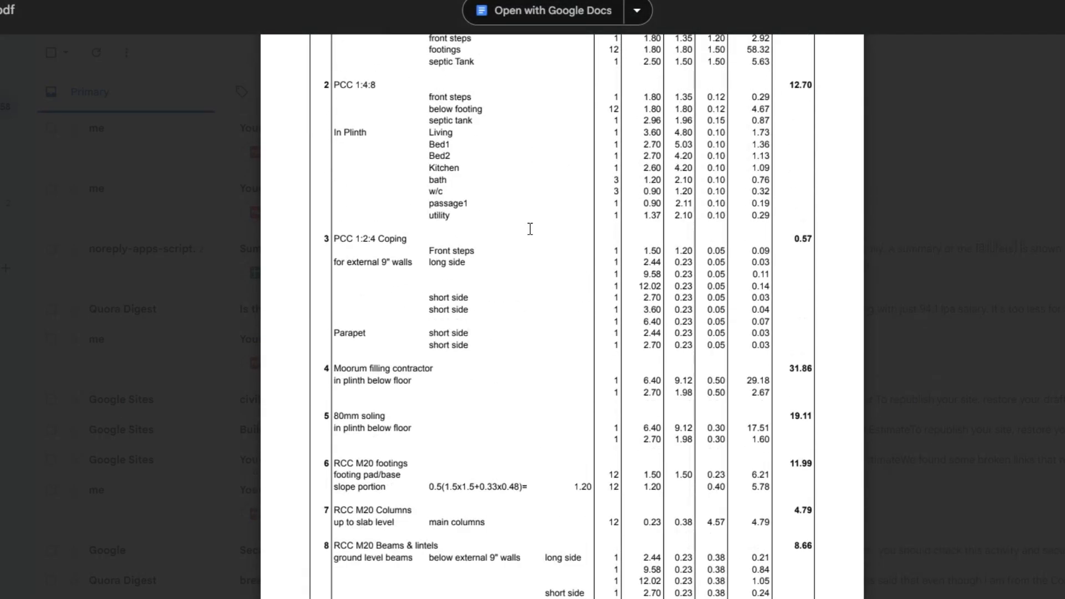
pyautogui.scroll(-15, 529, 228)
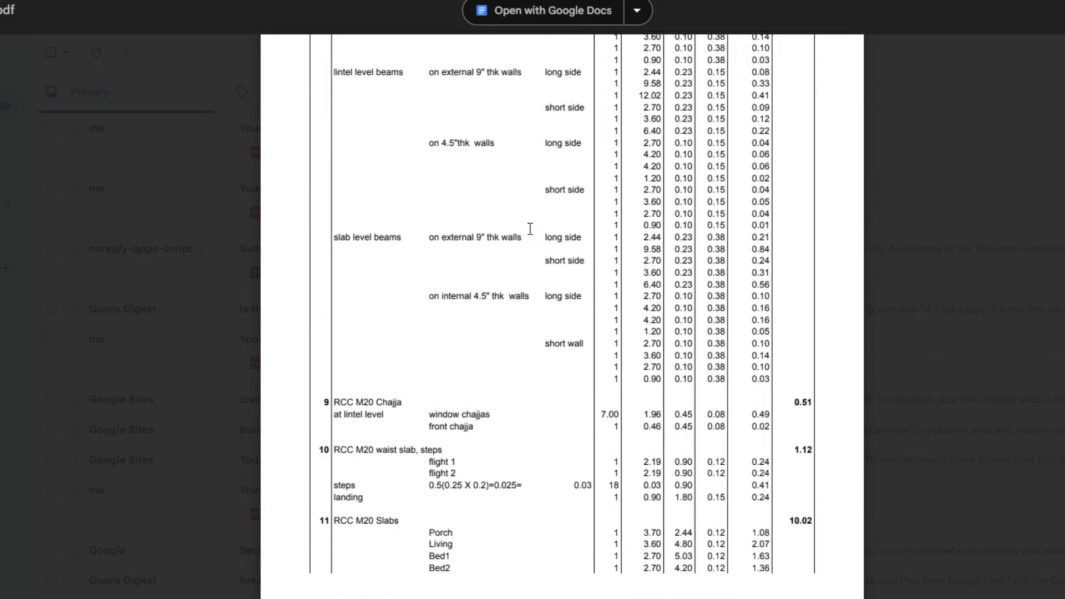
pyautogui.scroll(-20, 530, 228)
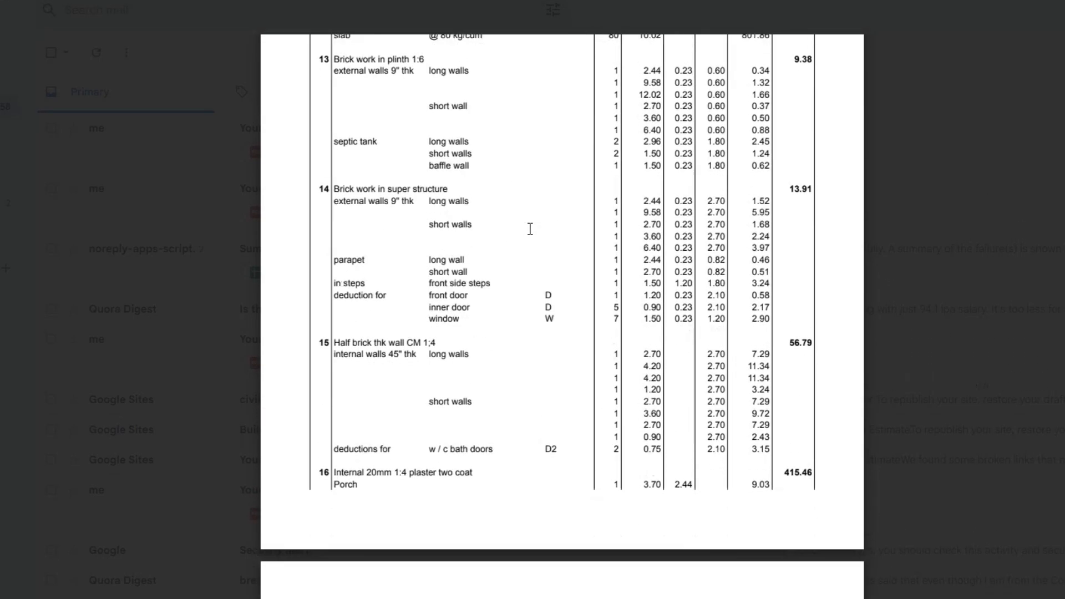
pyautogui.scroll(-20, 530, 229)
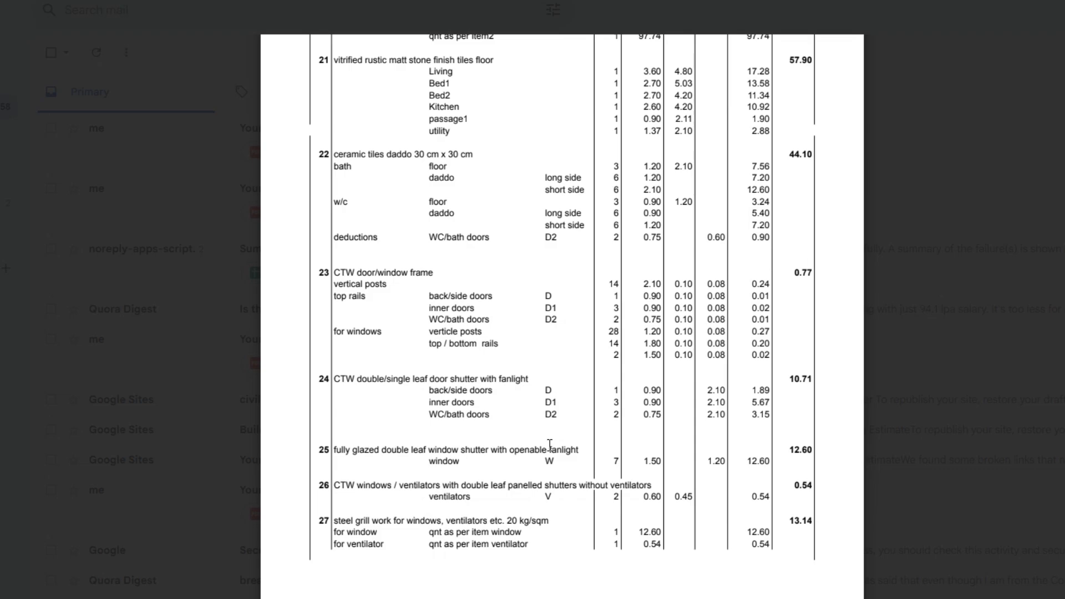
pyautogui.scroll(10, 549, 444)
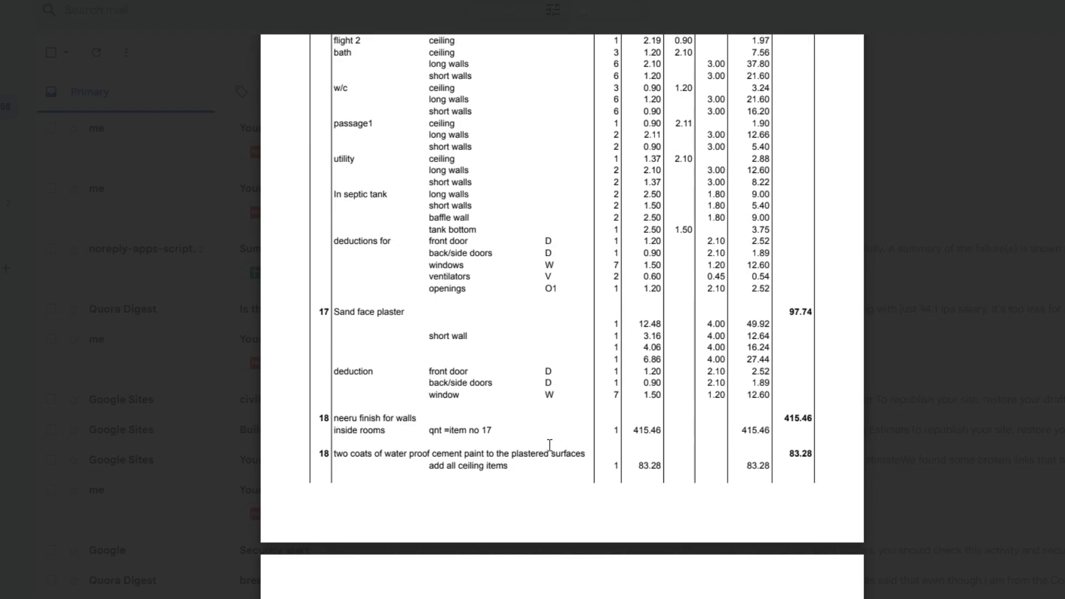